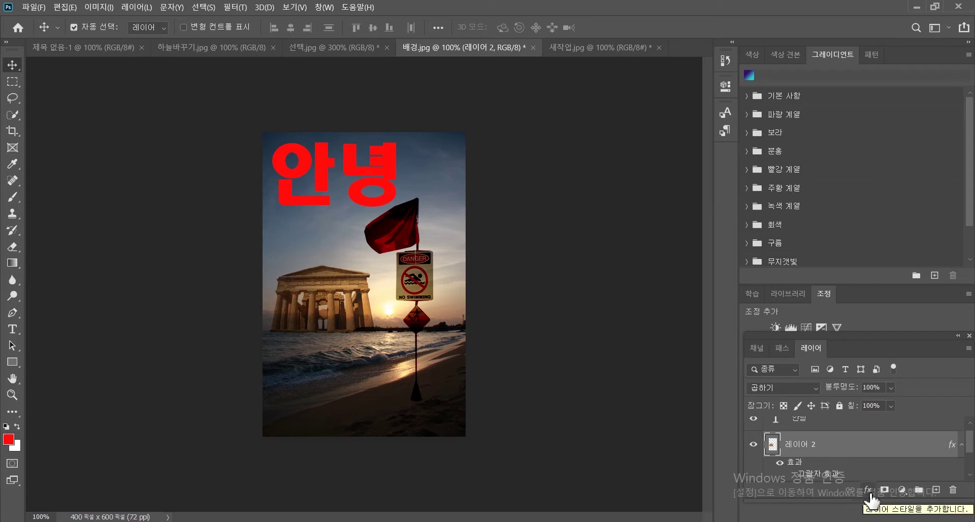
# - Add a Drop Shadow effect to the 안녕 text layer and switch it off and on to preview it
pyautogui.click(883, 438)
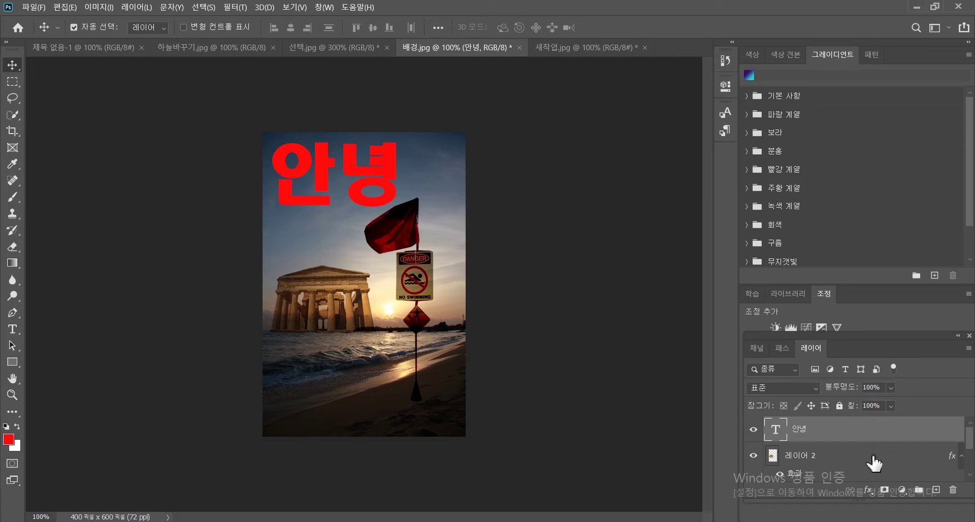
pyautogui.moveTo(971, 445); pyautogui.dragTo(971, 456)
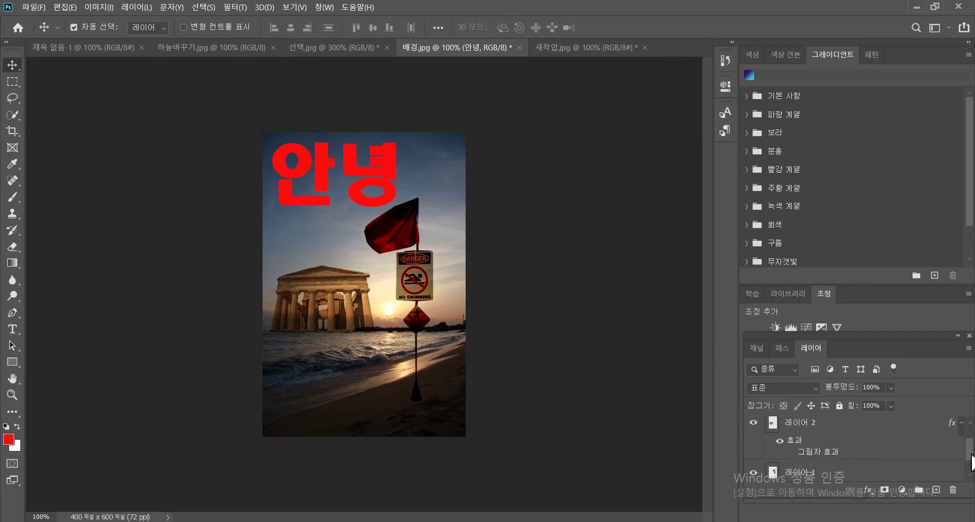
pyautogui.scroll(1, 971, 462)
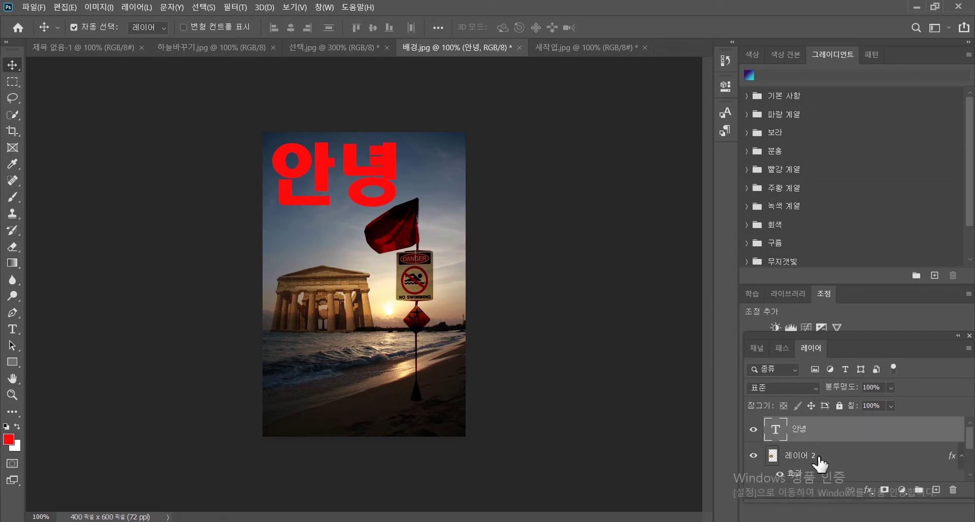
pyautogui.click(869, 490)
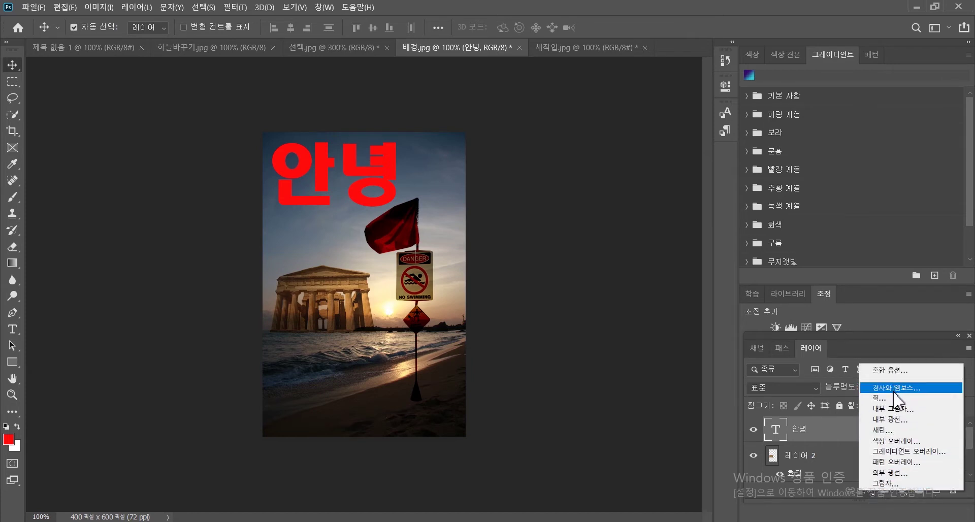
pyautogui.click(889, 485)
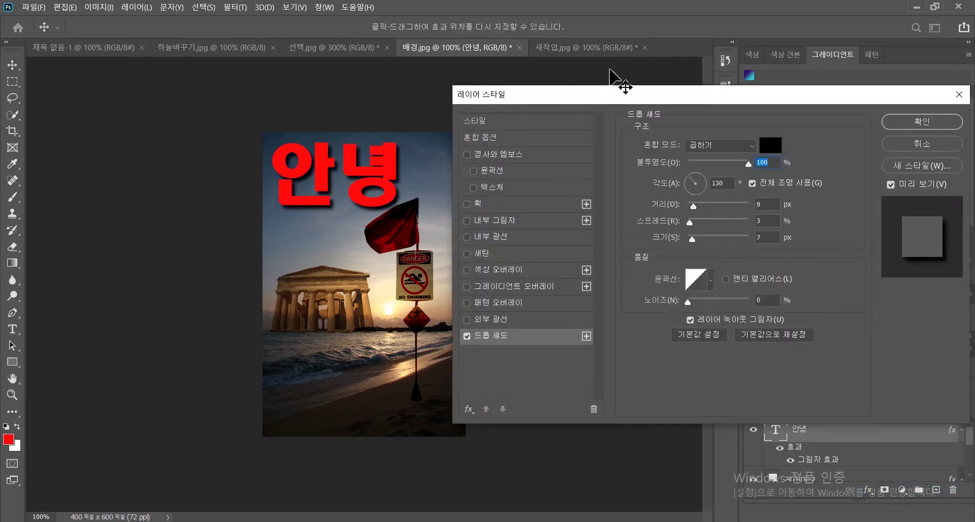
pyautogui.moveTo(621, 96); pyautogui.dragTo(645, 92)
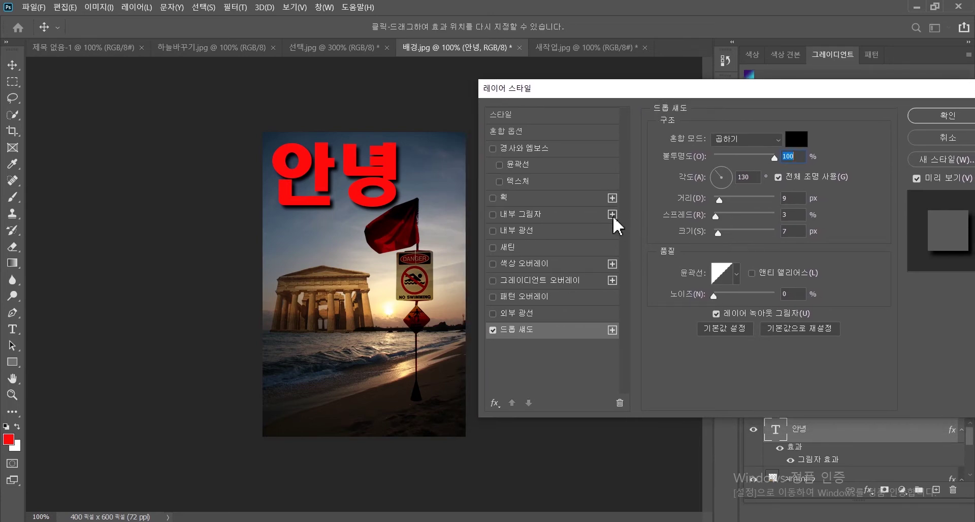
pyautogui.click(494, 331)
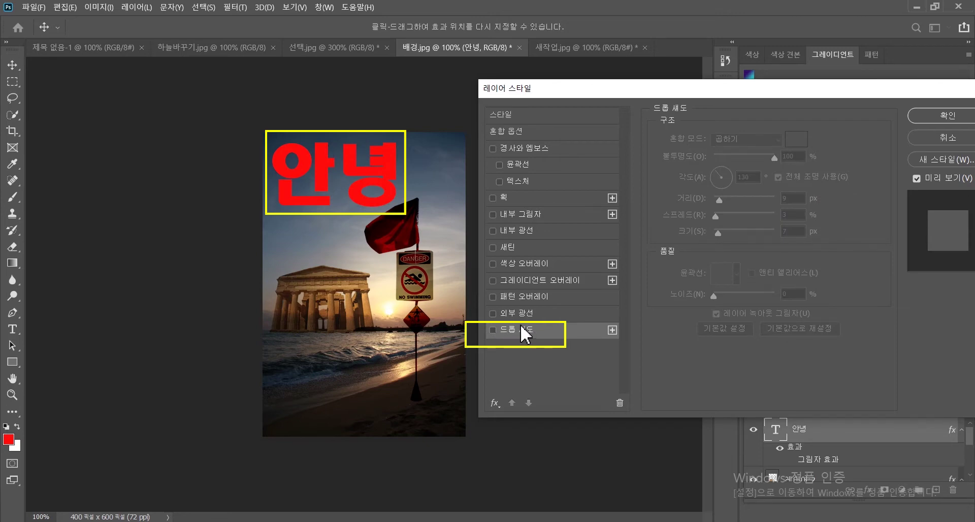
pyautogui.click(492, 330)
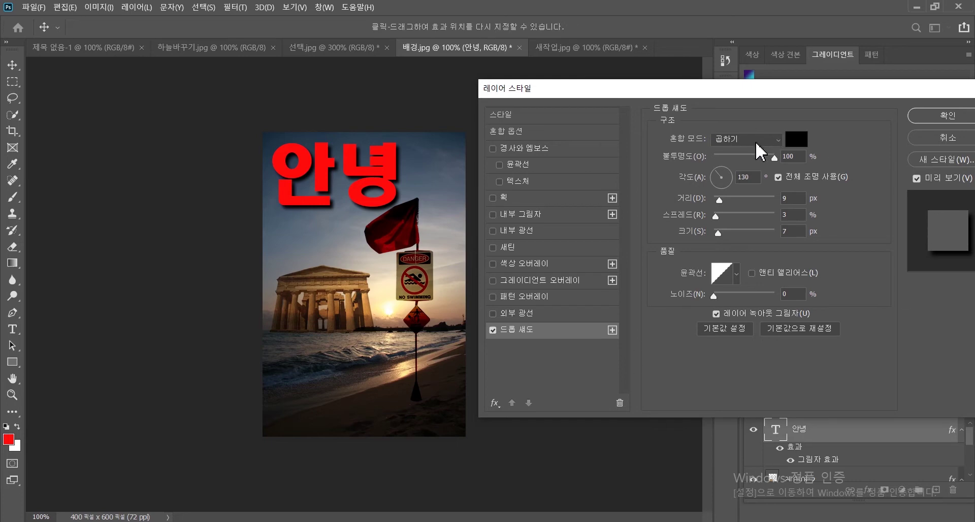
# - Try a red shade and dark gray #3c3939 as the drop shadow color
pyautogui.click(795, 146)
pyautogui.click(427, 121)
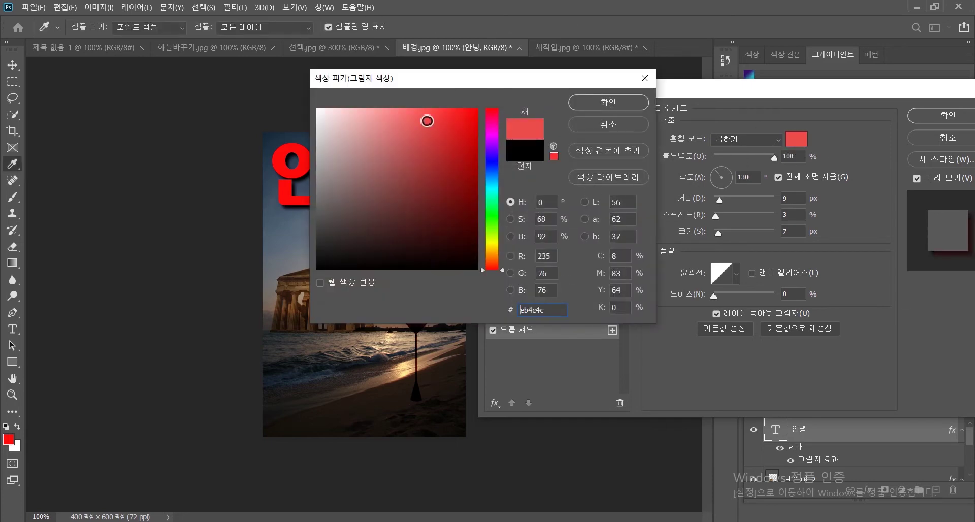
pyautogui.click(413, 183)
pyautogui.click(325, 232)
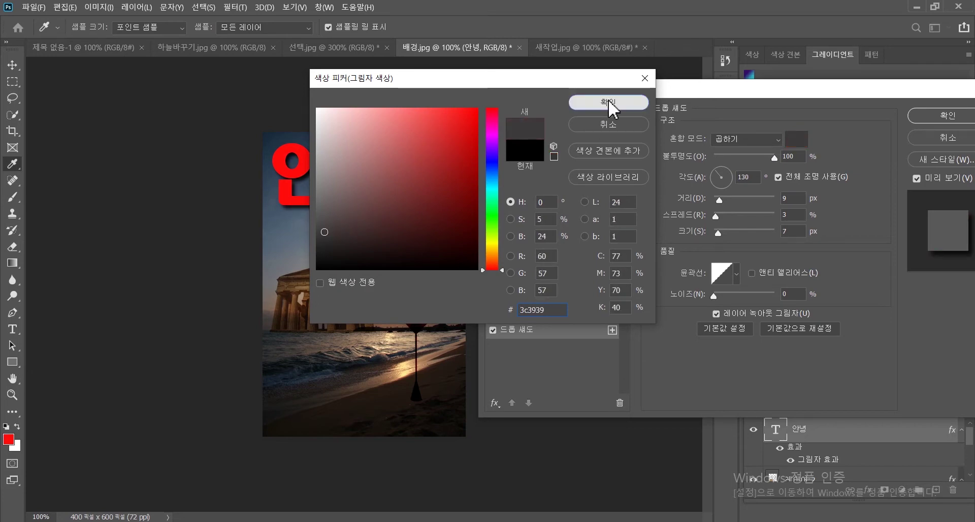
pyautogui.click(609, 103)
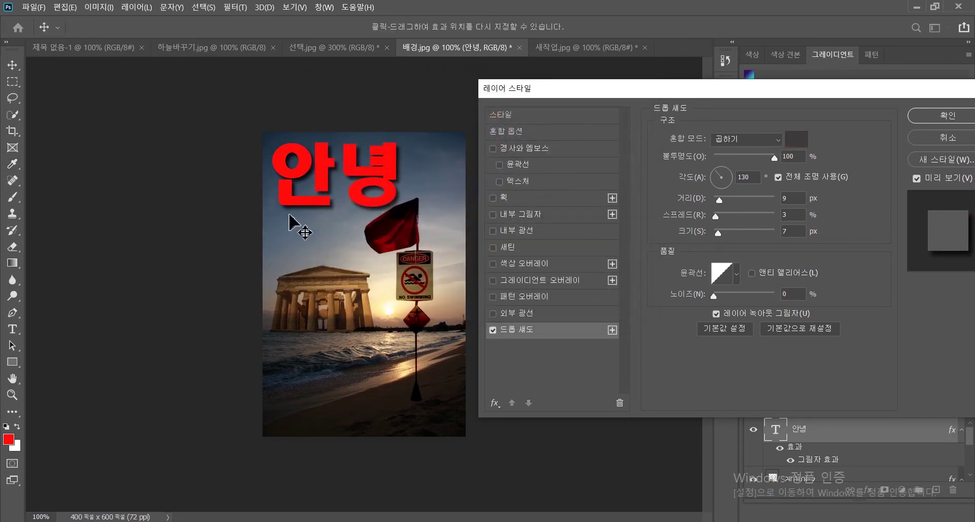
# - Restore the drop shadow color to black #000000
pyautogui.click(796, 140)
pyautogui.click(318, 268)
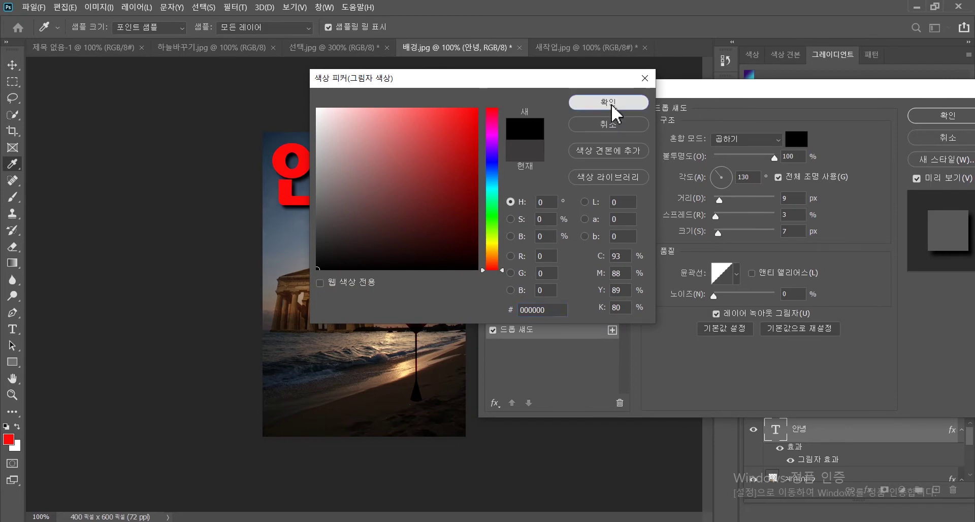
pyautogui.click(611, 103)
# - Try drop shadow opacities of 72% and 57%, and return the opacity to 100%
pyautogui.moveTo(772, 162); pyautogui.dragTo(795, 158)
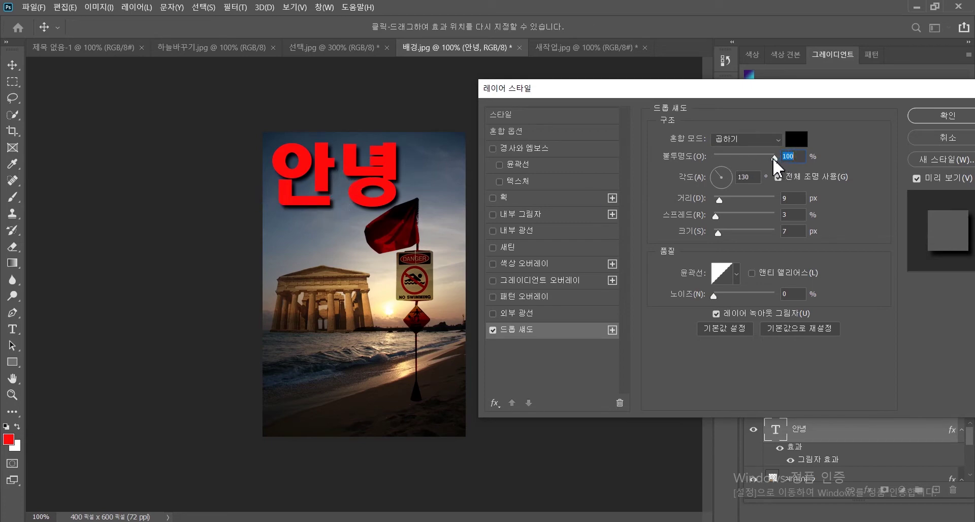
pyautogui.moveTo(772, 158)
pyautogui.mouseDown()
pyautogui.moveTo(696, 159)
pyautogui.moveTo(765, 158)
pyautogui.mouseUp()
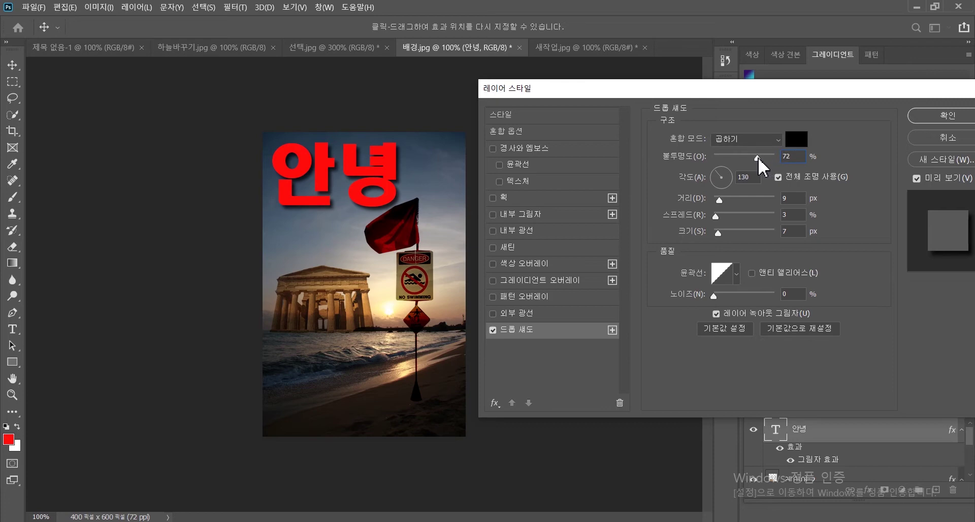
pyautogui.moveTo(762, 157)
pyautogui.mouseDown()
pyautogui.moveTo(741, 157)
pyautogui.moveTo(779, 154)
pyautogui.moveTo(748, 156)
pyautogui.mouseUp()
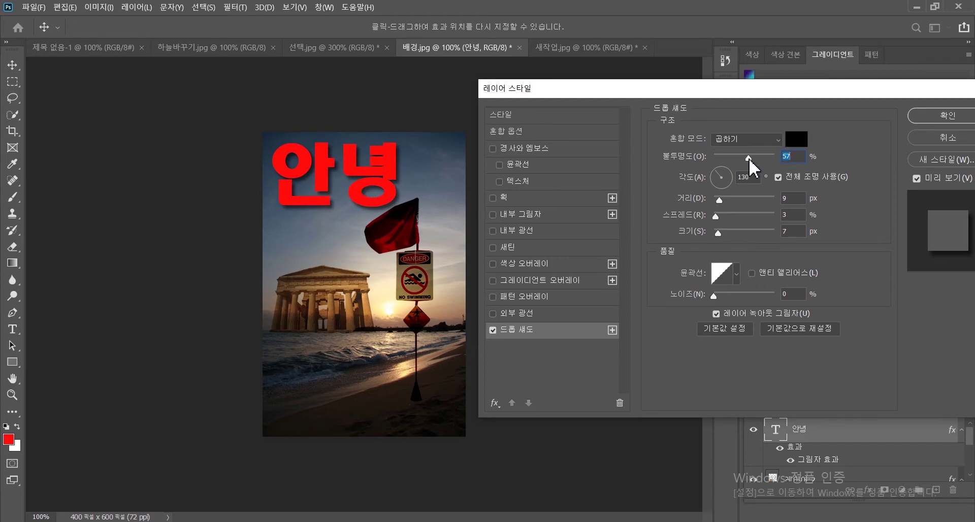
pyautogui.moveTo(763, 154); pyautogui.dragTo(812, 159)
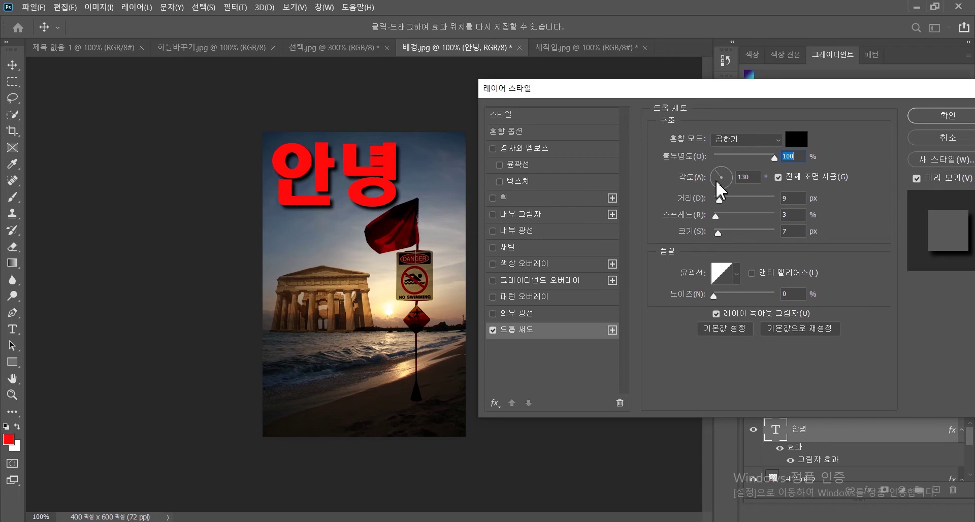
# - Set the text's drop shadow angle to 174°, distance to 11 px and size to 5 px
pyautogui.moveTo(718, 169); pyautogui.dragTo(724, 196)
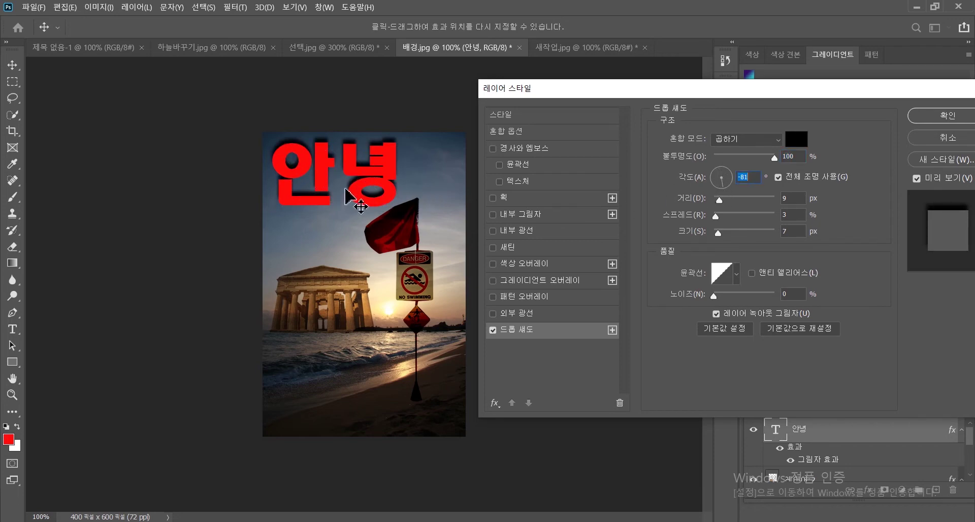
pyautogui.moveTo(720, 185); pyautogui.dragTo(710, 179)
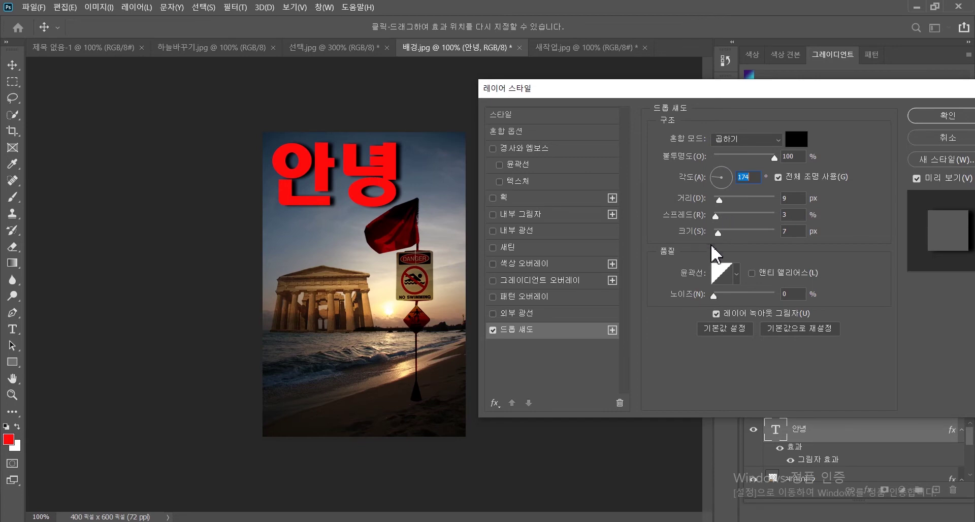
pyautogui.moveTo(721, 199); pyautogui.dragTo(715, 236)
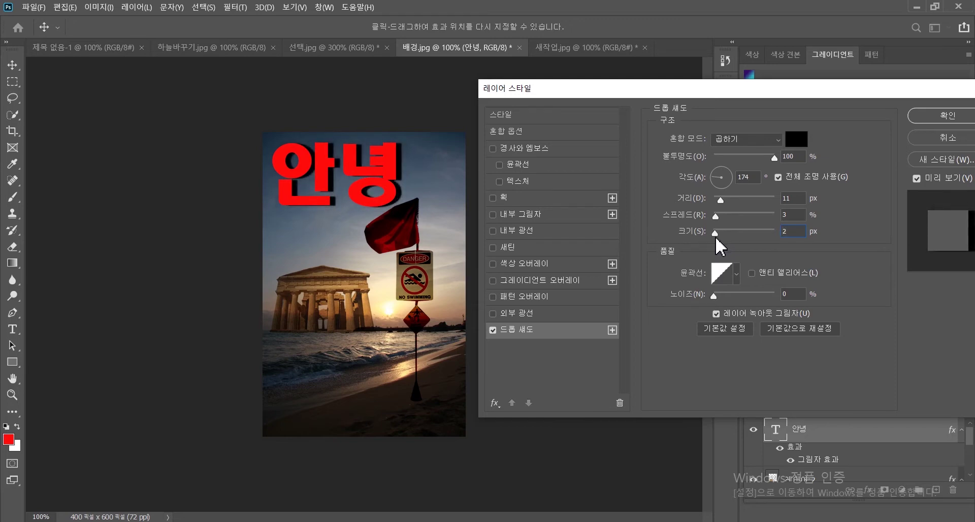
pyautogui.click(715, 228)
# - Replace the text's Drop Shadow with an Inner Shadow effect and show the Inner Shadow settings
pyautogui.click(493, 330)
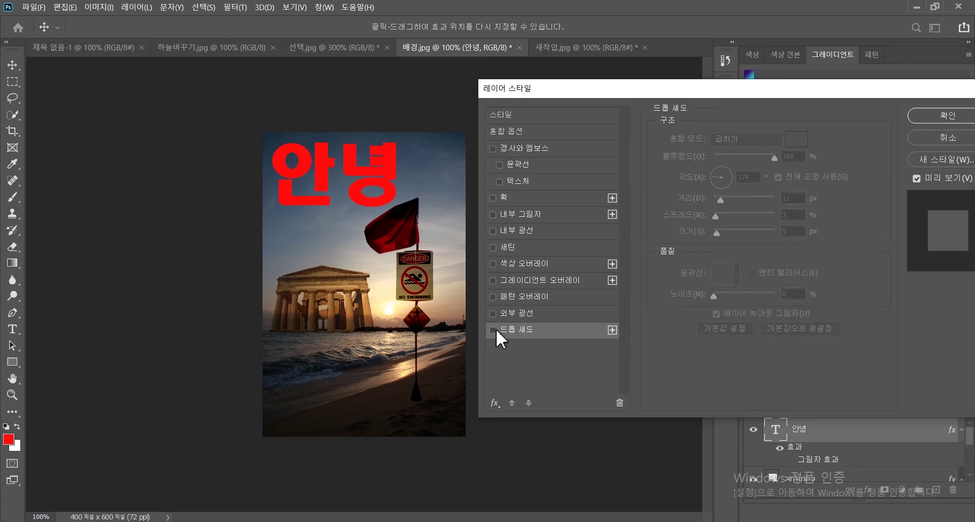
pyautogui.click(493, 214)
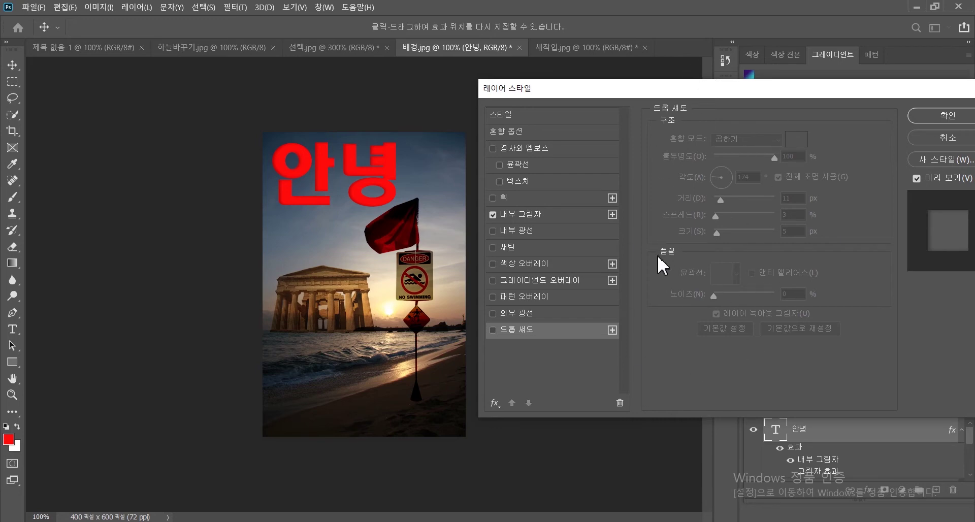
pyautogui.click(539, 215)
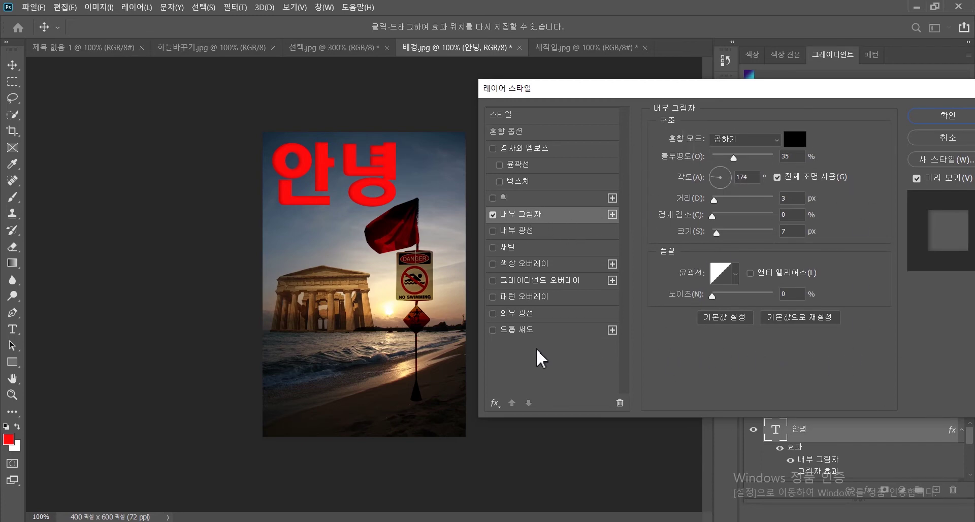
# - Switch Drop Shadow and Inner Shadow on and off to compare them, leaving only Inner Shadow enabled
pyautogui.click(528, 332)
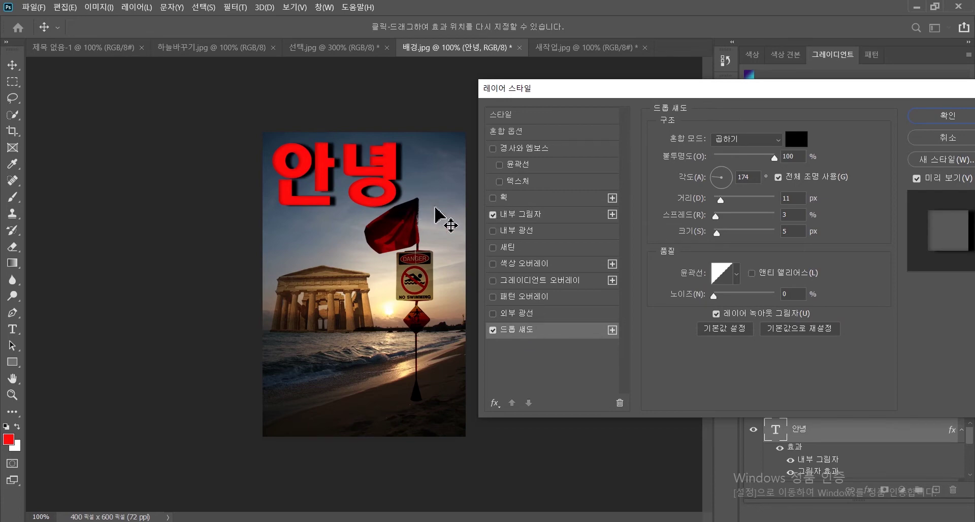
pyautogui.click(492, 214)
pyautogui.click(492, 214)
pyautogui.click(529, 212)
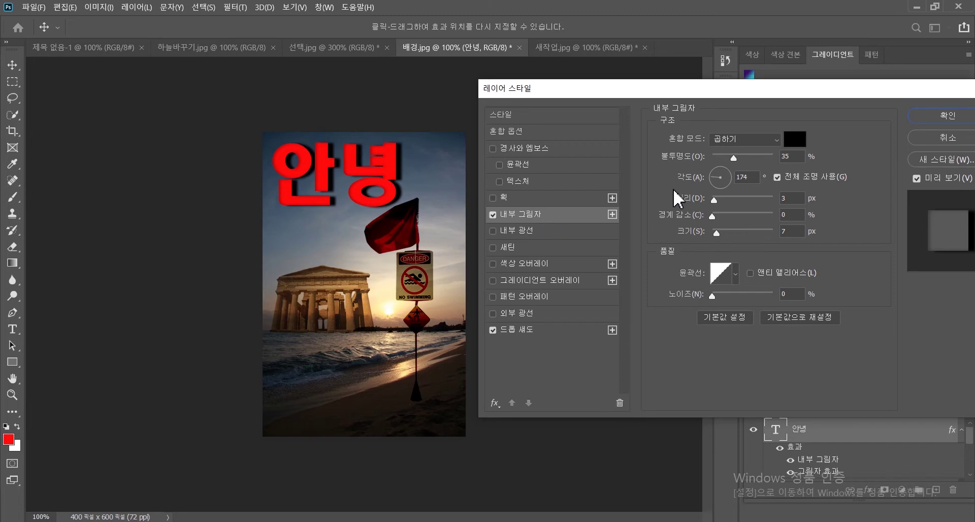
pyautogui.click(492, 330)
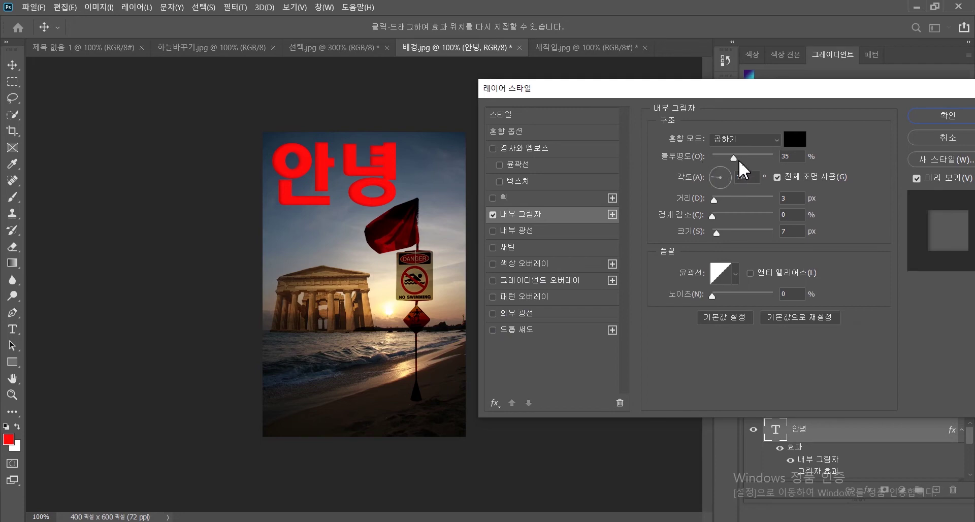
# - Set the inner shadow to 100% opacity, 110° angle, 7 px distance, 9% choke and 8 px size
pyautogui.moveTo(735, 157); pyautogui.dragTo(786, 168)
pyautogui.click(787, 158)
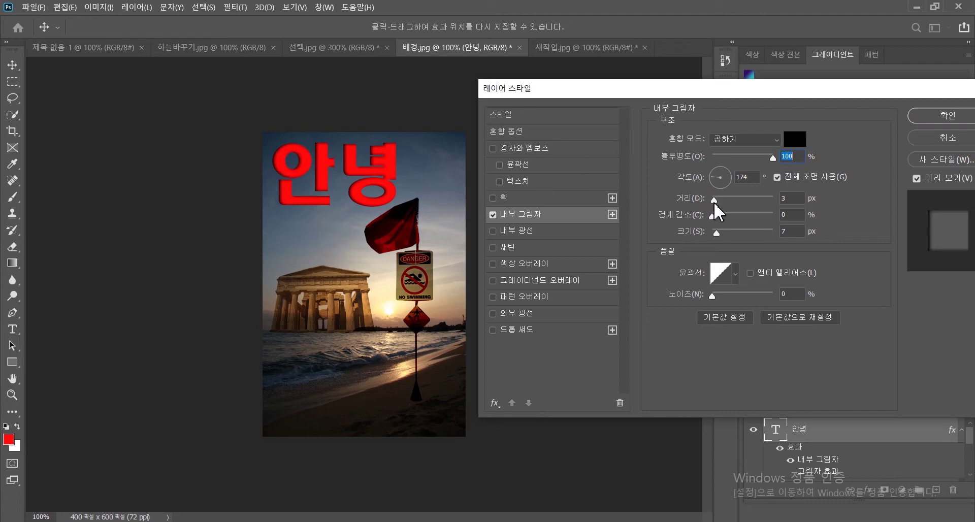
pyautogui.moveTo(716, 183); pyautogui.dragTo(717, 216)
# - Switch Drop Shadow and Inner Glow on and off to preview each alongside the text's Inner Shadow
pyautogui.click(495, 329)
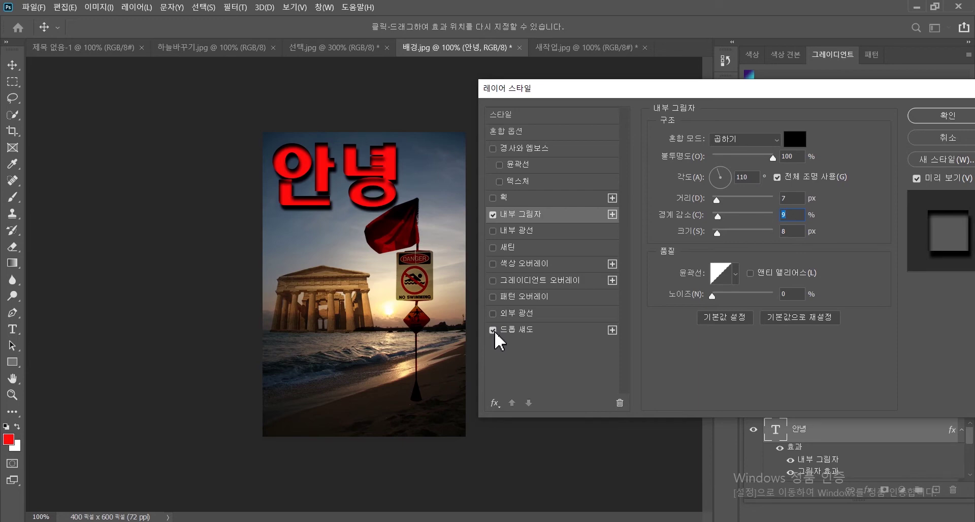
pyautogui.click(494, 330)
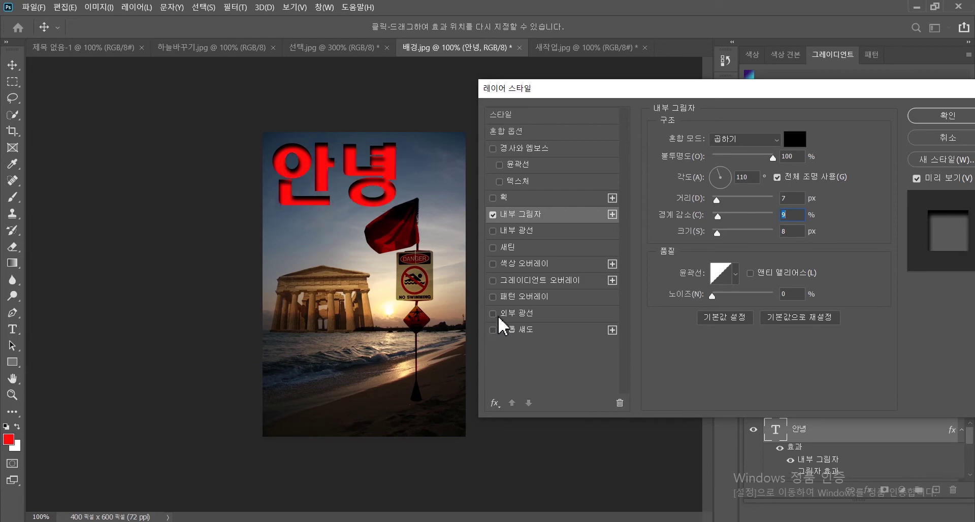
pyautogui.click(493, 231)
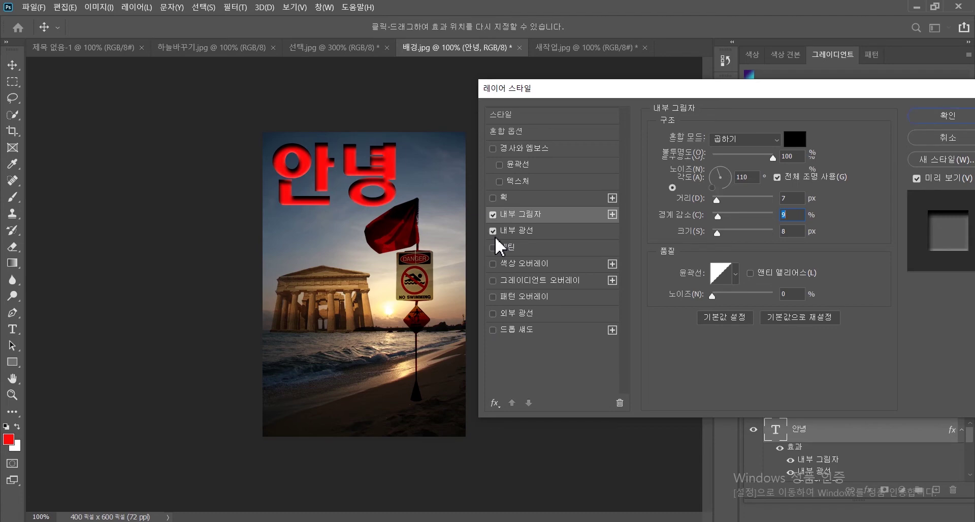
pyautogui.press('space')
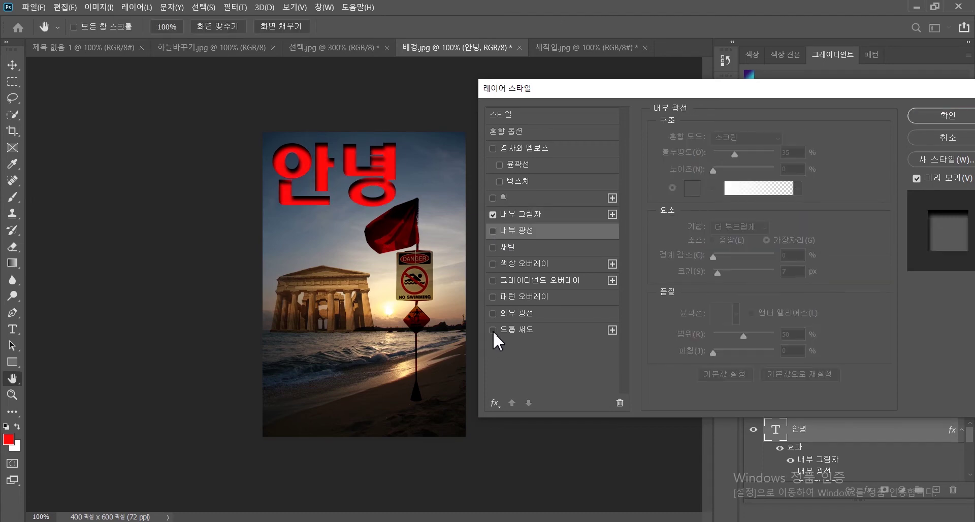
pyautogui.click(496, 329)
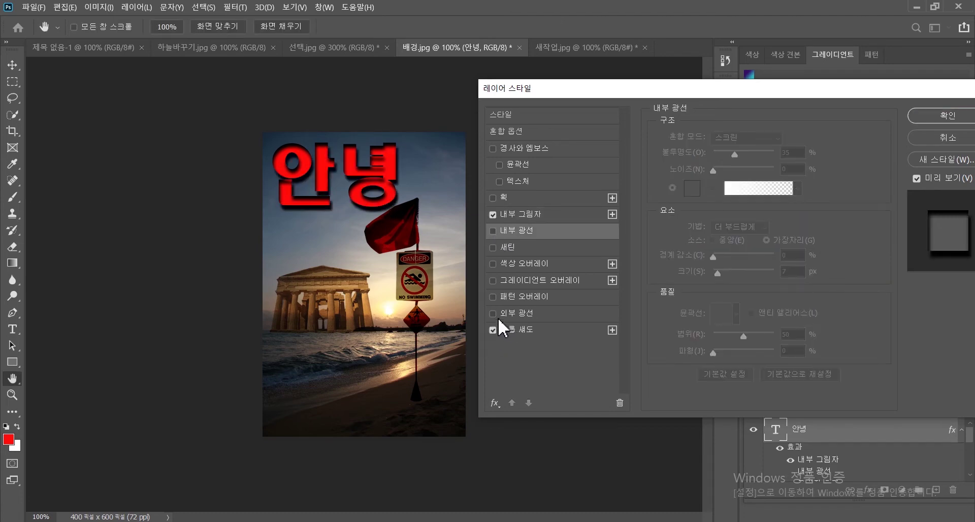
pyautogui.click(493, 329)
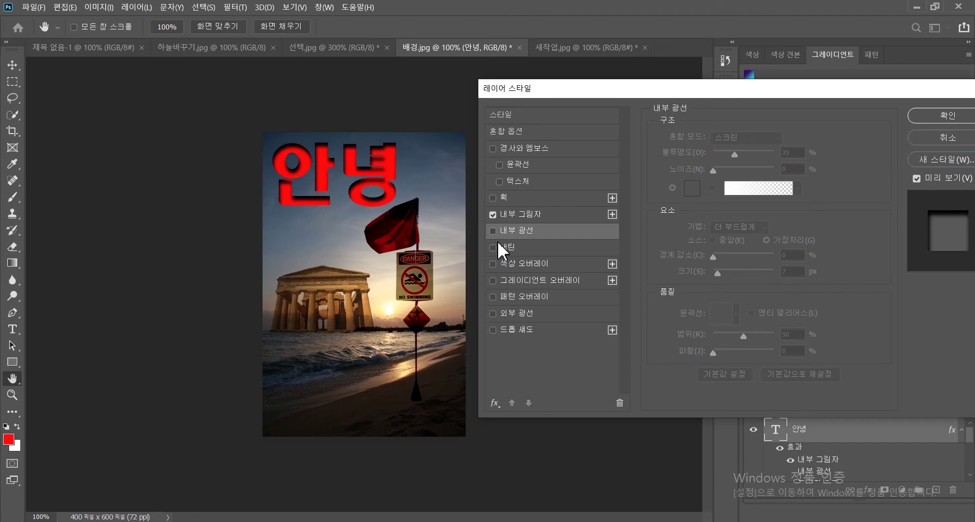
# - Turn off the text's Inner Shadow, enable Outer Glow instead and show the Outer Glow settings
pyautogui.click(492, 212)
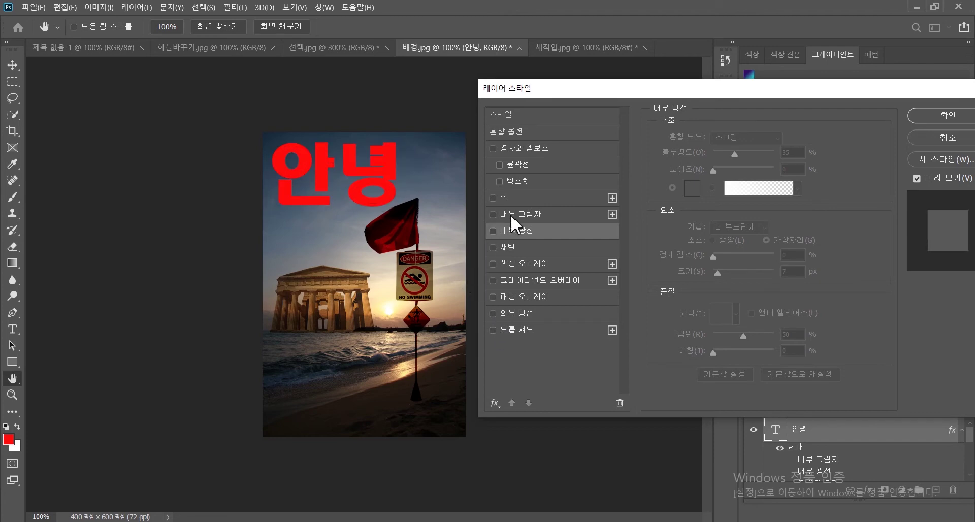
pyautogui.click(493, 313)
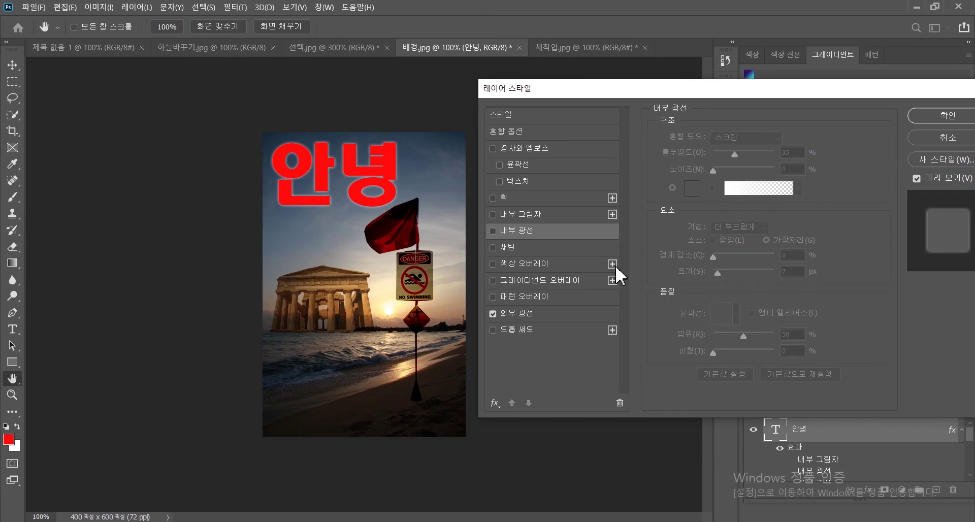
pyautogui.click(516, 313)
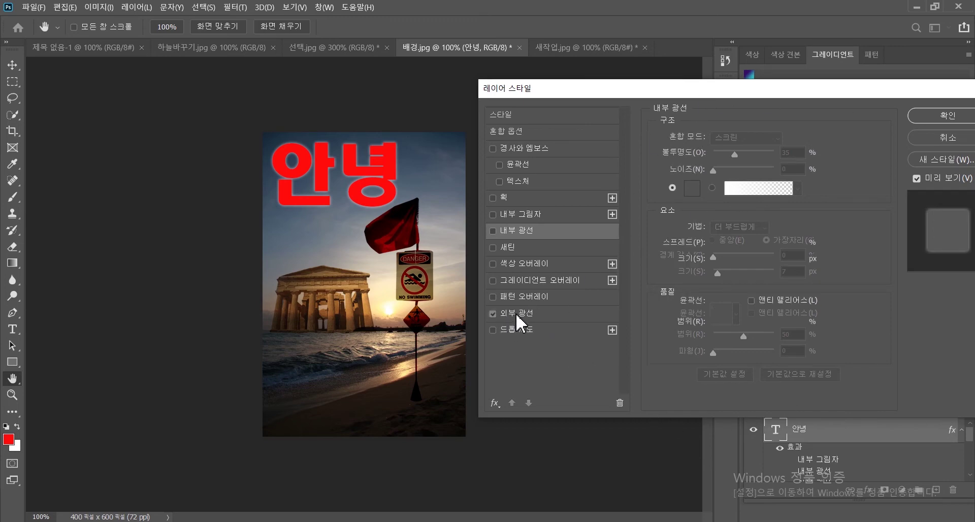
# - Change the Outer Glow color of the text to pale yellow (#f4e383)
pyautogui.click(690, 189)
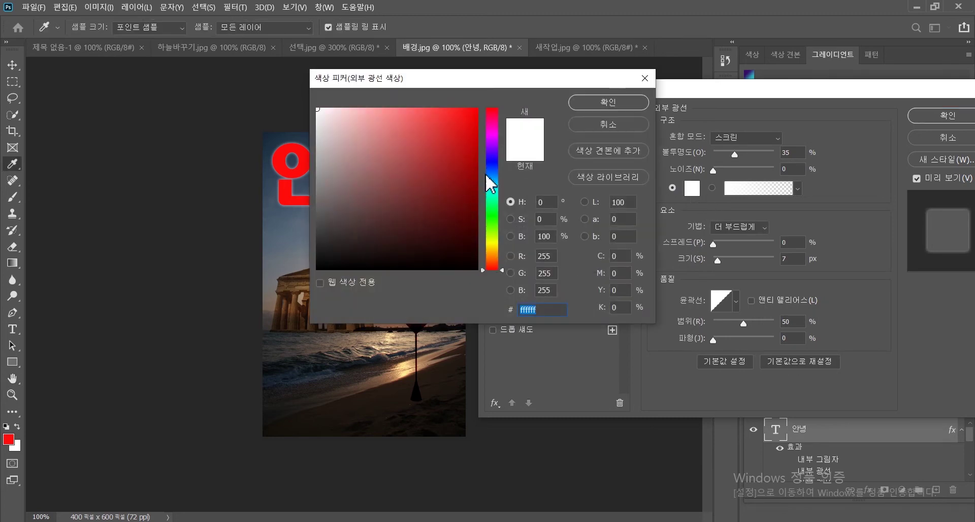
pyautogui.click(491, 247)
pyautogui.click(392, 116)
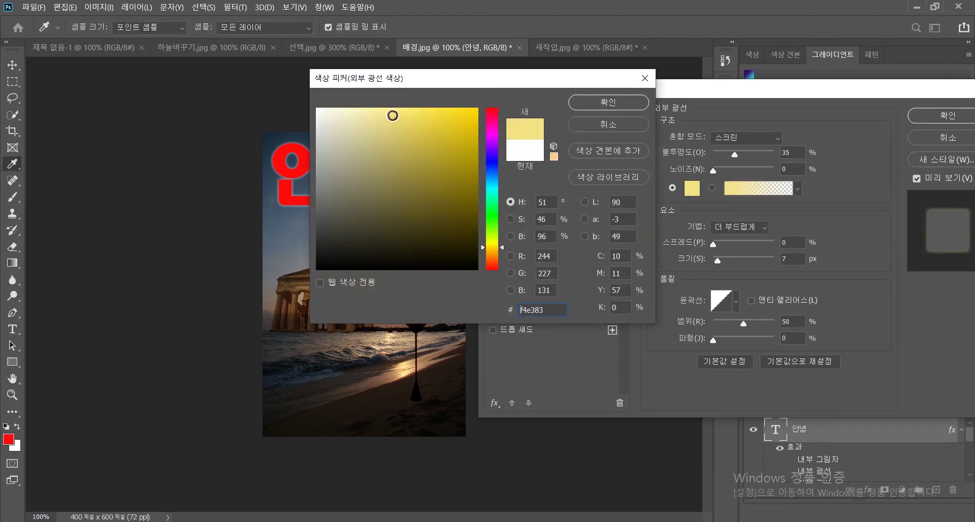
pyautogui.click(614, 102)
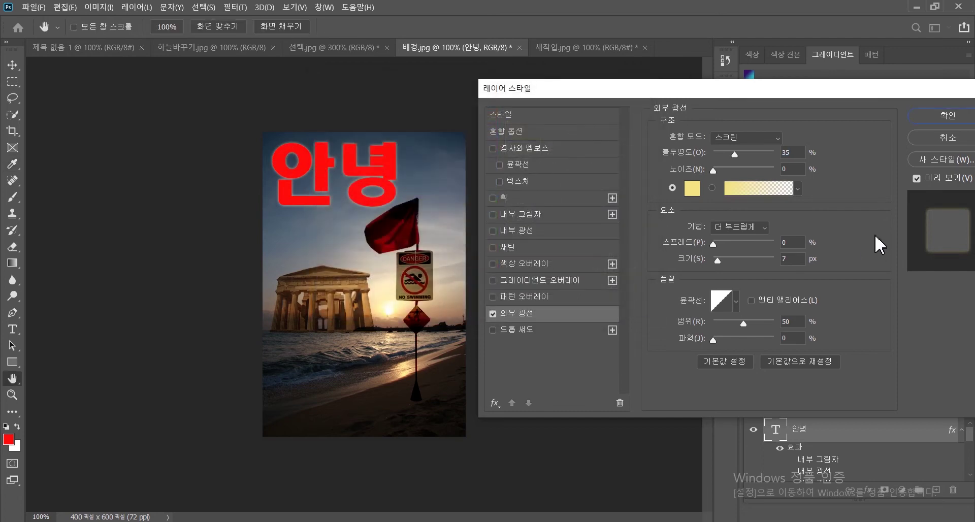
# - Switch the Outer Glow to its gradient fill with 94% opacity, 13% spread, 9 px size, 55% range and 6% jitter
pyautogui.click(712, 188)
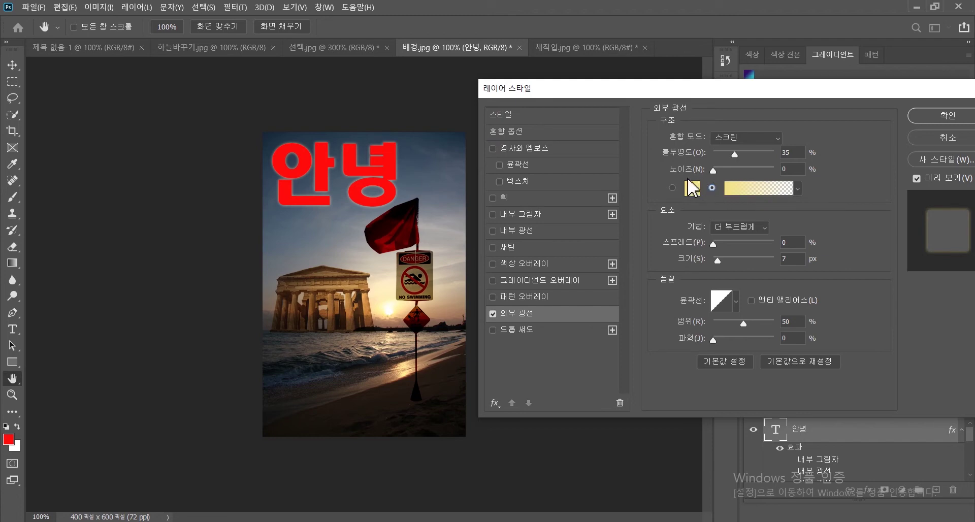
pyautogui.click(673, 188)
pyautogui.click(712, 188)
pyautogui.moveTo(738, 153); pyautogui.dragTo(770, 157)
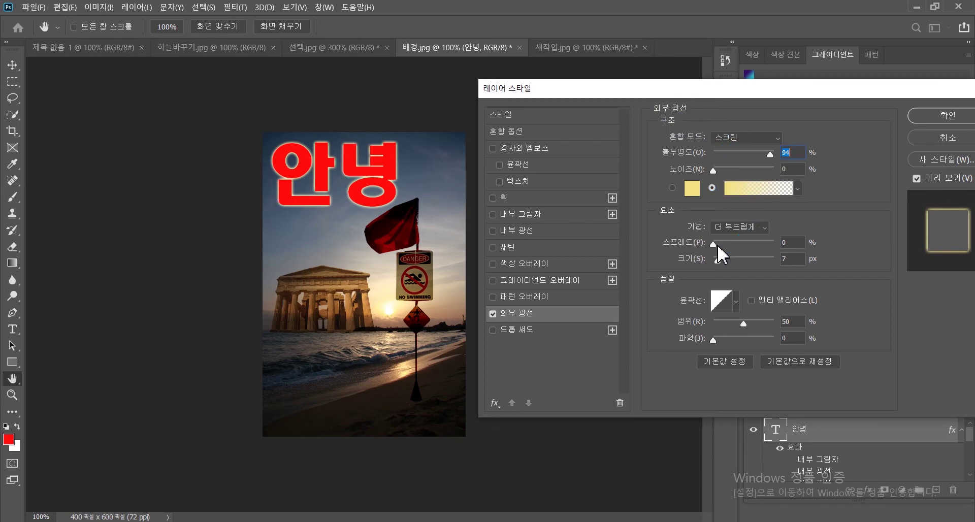
pyautogui.moveTo(715, 245)
pyautogui.mouseDown()
pyautogui.moveTo(777, 249)
pyautogui.moveTo(719, 249)
pyautogui.moveTo(715, 260)
pyautogui.moveTo(721, 242)
pyautogui.moveTo(807, 243)
pyautogui.moveTo(720, 244)
pyautogui.moveTo(718, 261)
pyautogui.mouseUp()
pyautogui.moveTo(743, 322); pyautogui.dragTo(718, 339)
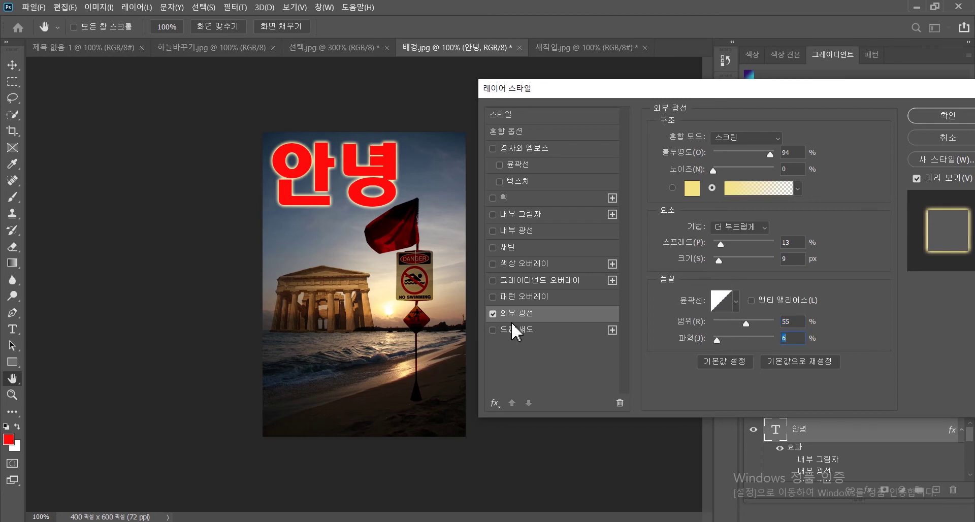
# - Replace the text's Outer Glow with an Inner Glow at 100% opacity, 19% choke and 4 px size
pyautogui.click(493, 314)
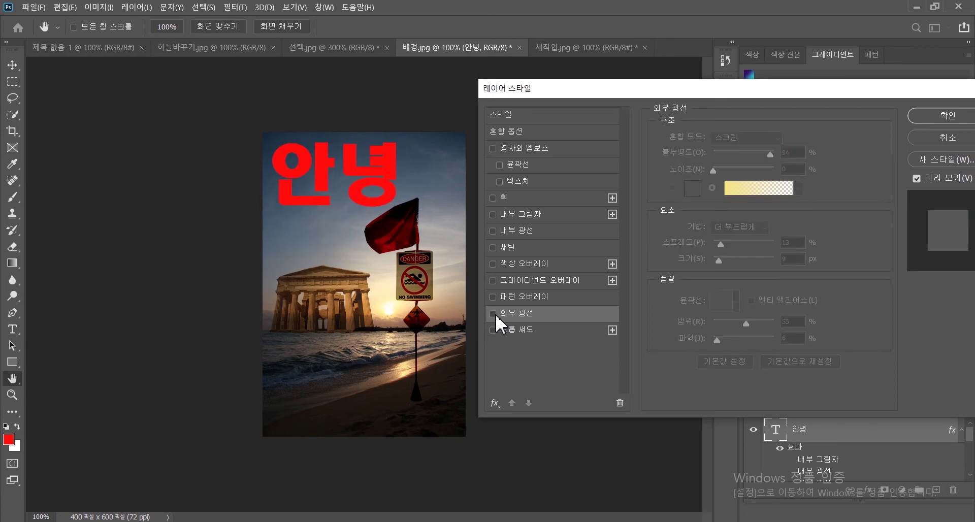
pyautogui.click(493, 227)
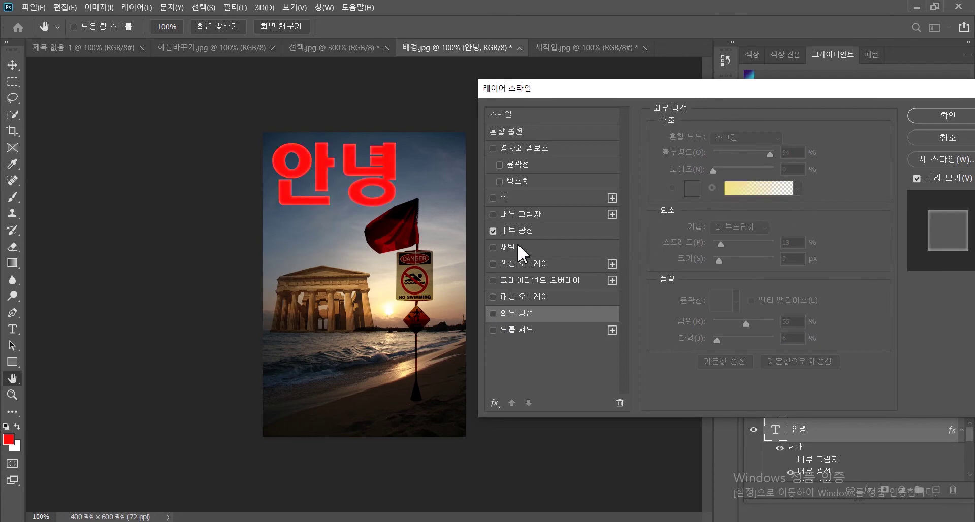
pyautogui.click(527, 229)
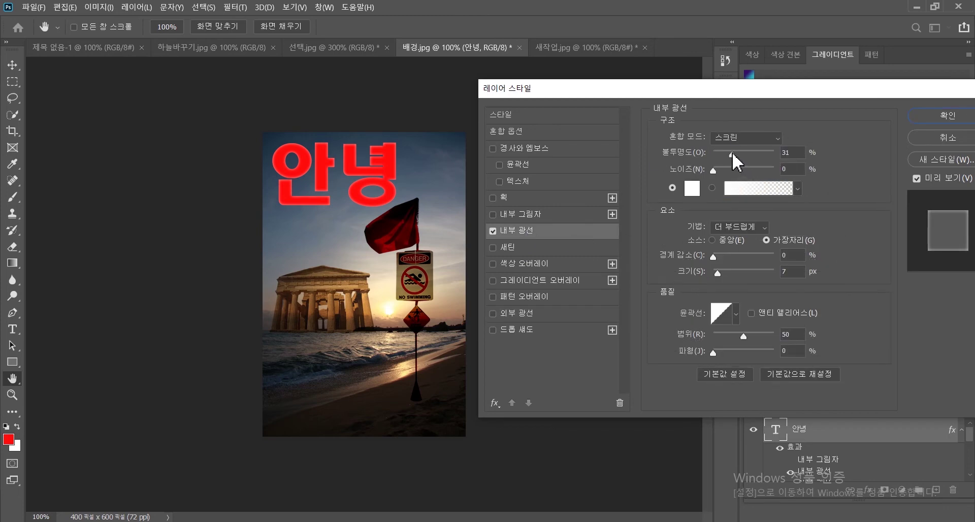
pyautogui.moveTo(733, 153); pyautogui.dragTo(787, 167)
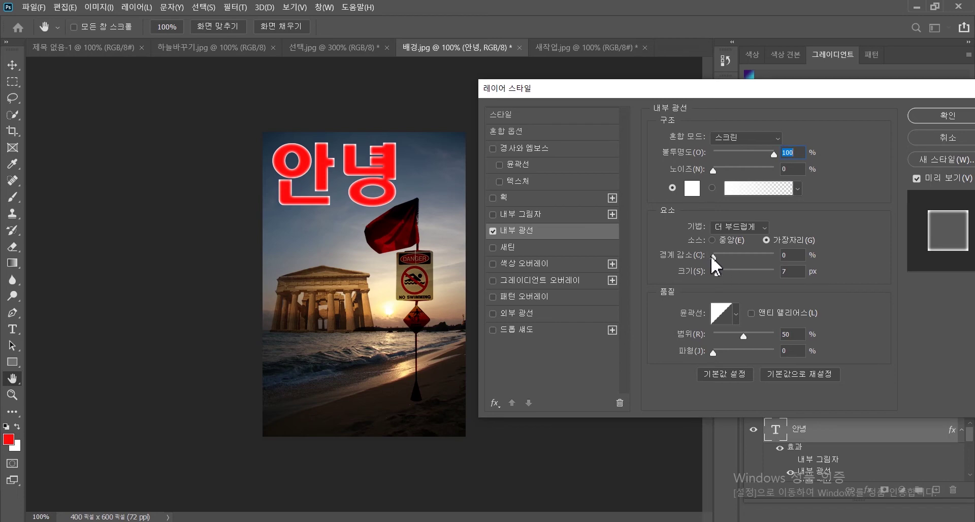
pyautogui.moveTo(711, 255)
pyautogui.mouseDown()
pyautogui.moveTo(753, 254)
pyautogui.moveTo(715, 270)
pyautogui.mouseUp()
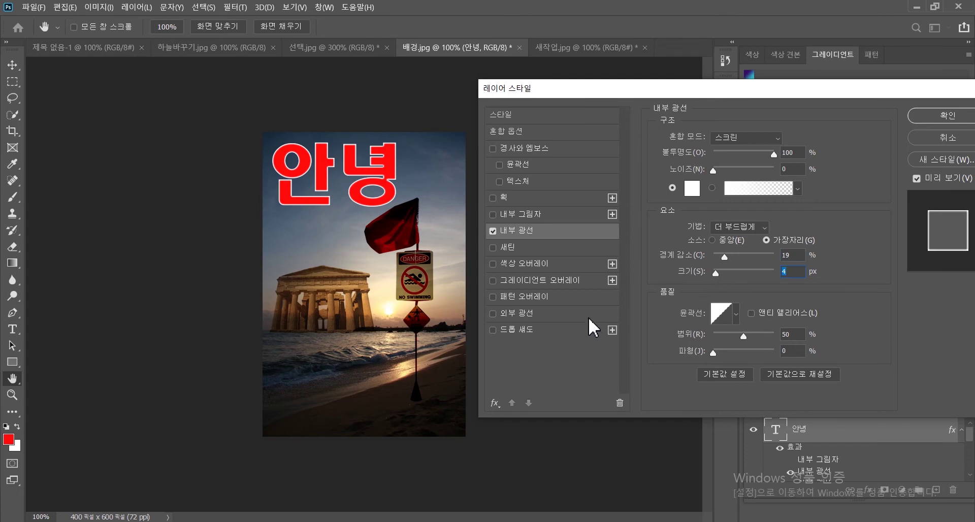
# - Preview a Pattern Overlay on the text with a yellow 나무 pattern and a brown 풀 pattern, and switch the overlay off
pyautogui.click(493, 297)
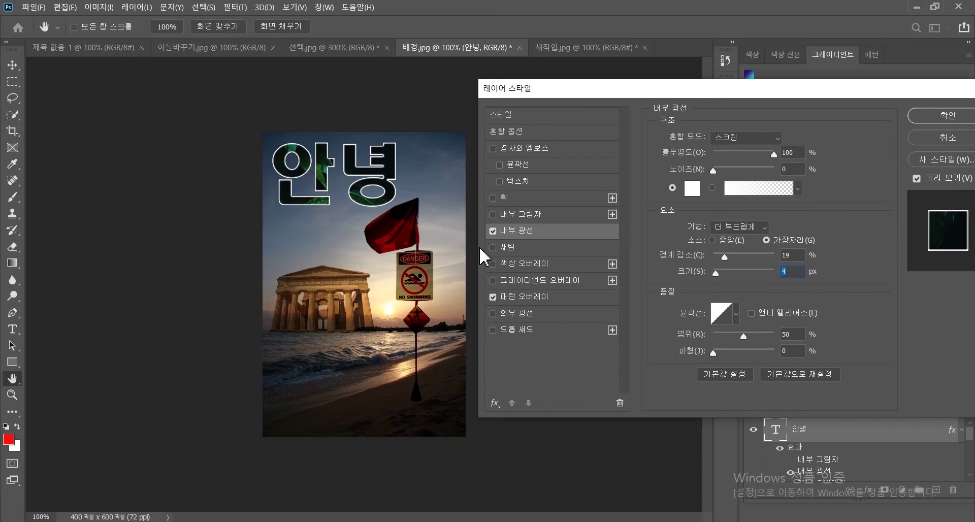
pyautogui.click(526, 298)
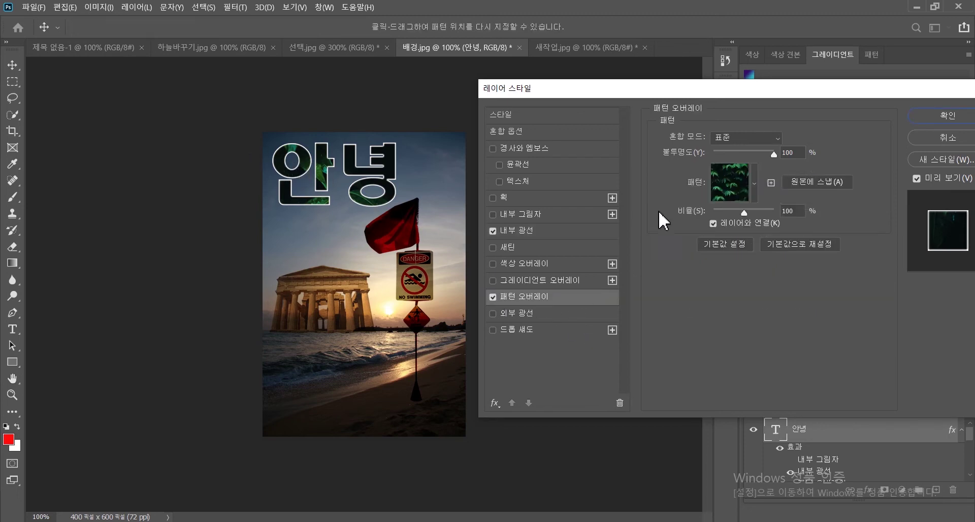
pyautogui.click(754, 183)
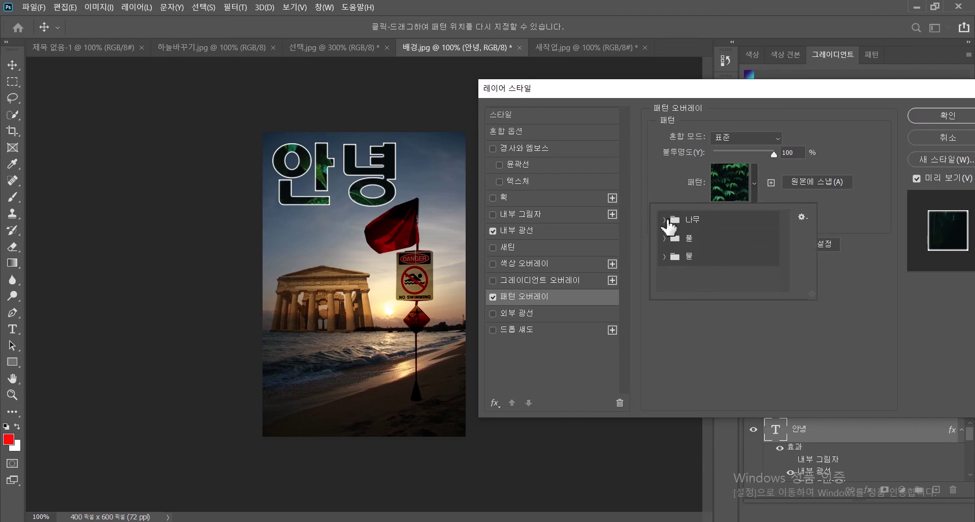
pyautogui.click(665, 220)
pyautogui.click(720, 239)
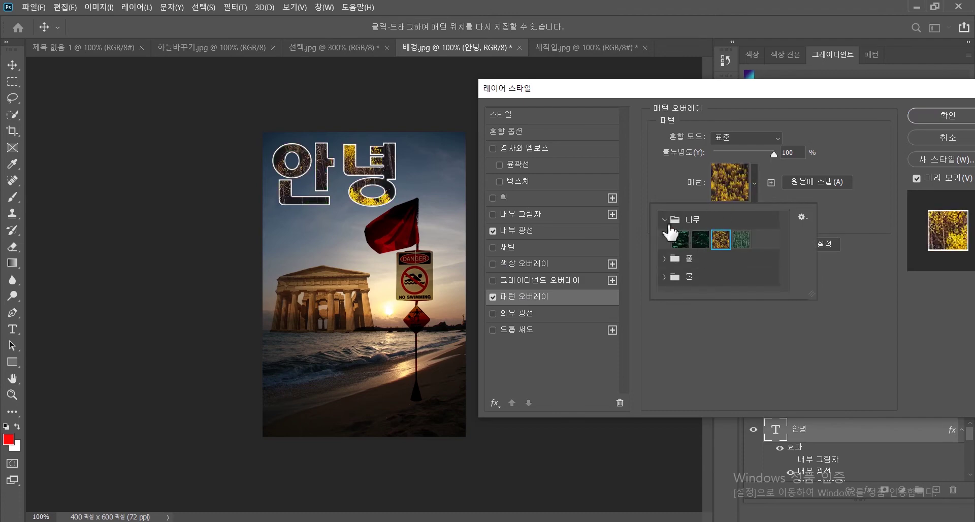
pyautogui.click(664, 259)
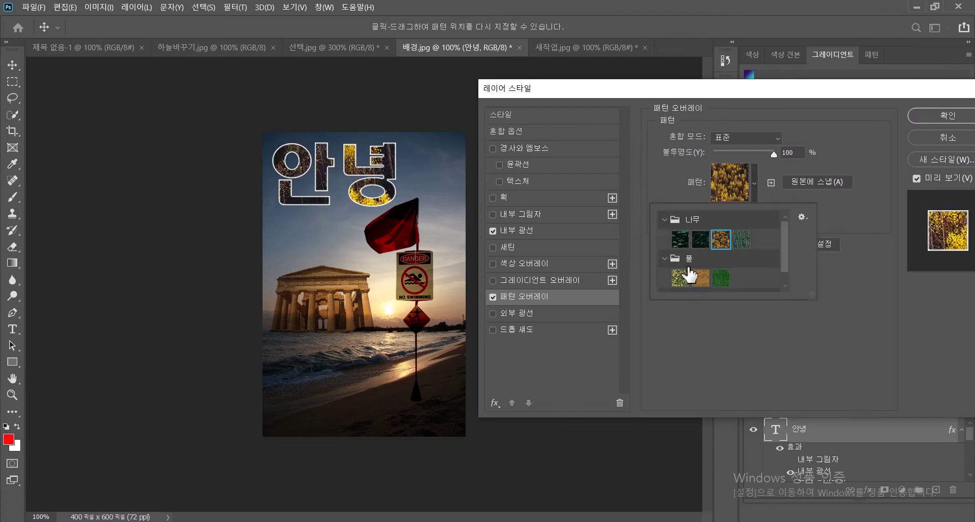
pyautogui.click(697, 276)
pyautogui.click(754, 187)
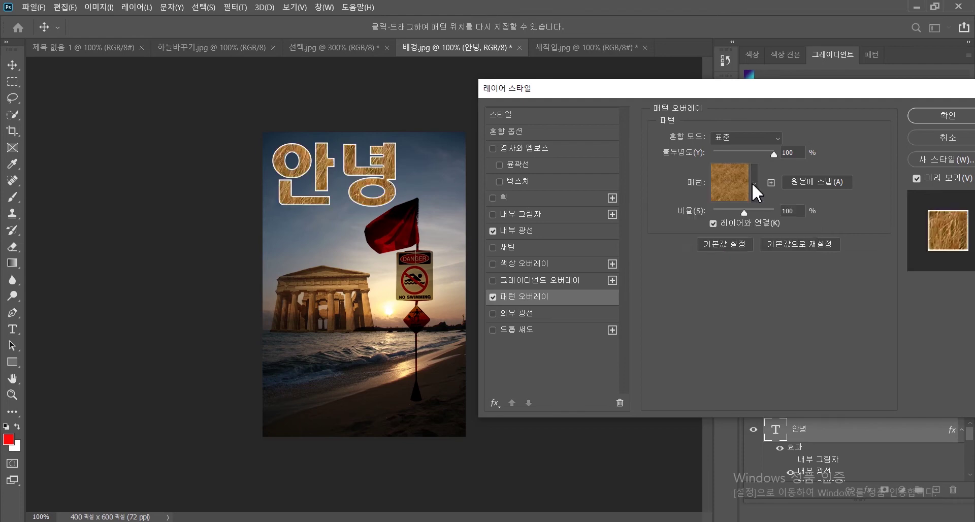
pyautogui.click(492, 297)
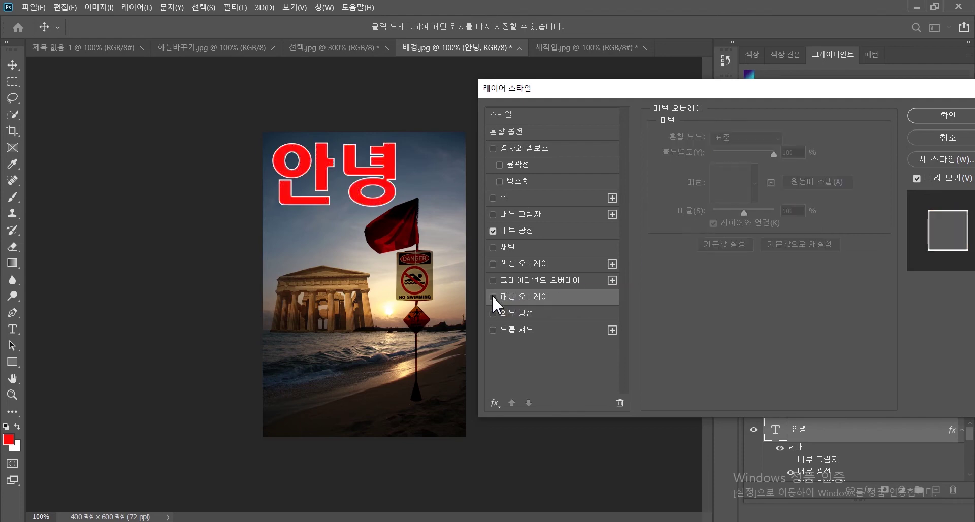
# - Enable Gradient Overlay on the text, show its settings and turn off Inner Glow
pyautogui.click(494, 280)
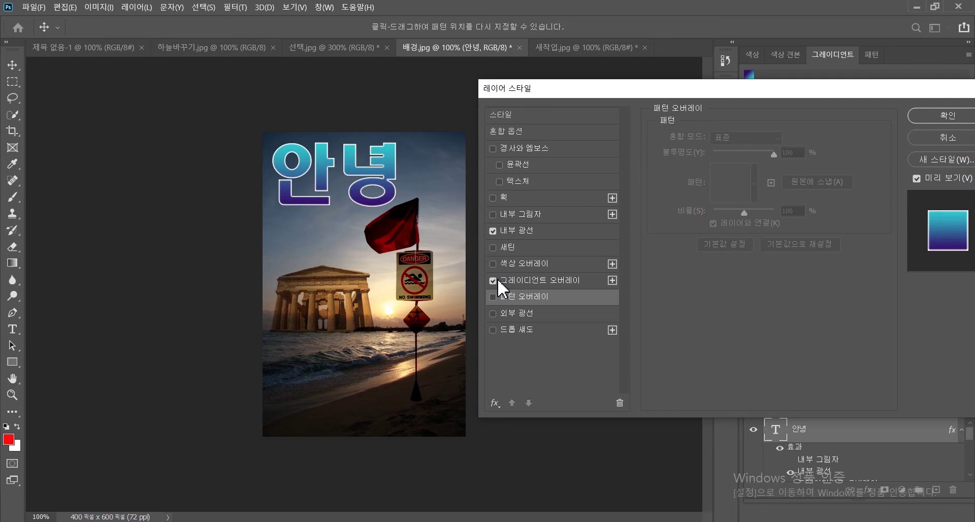
pyautogui.click(539, 280)
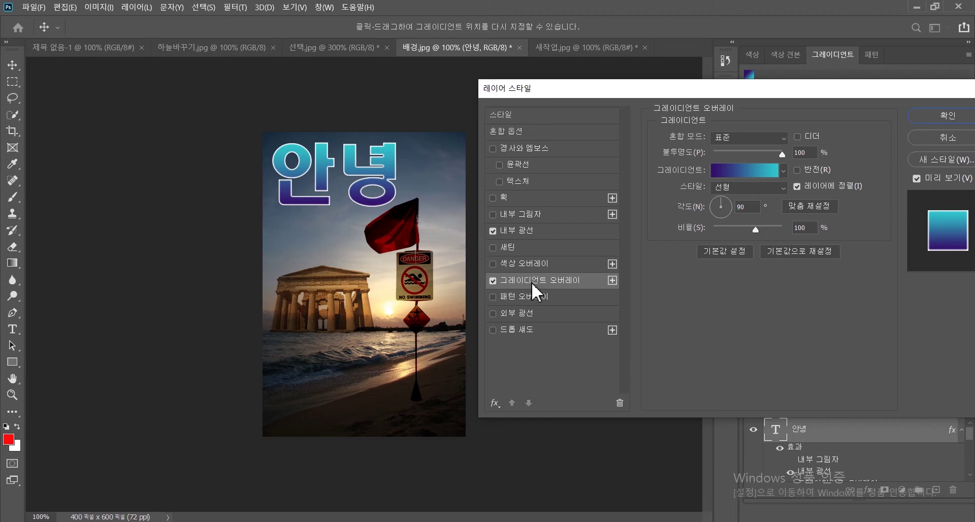
pyautogui.click(493, 231)
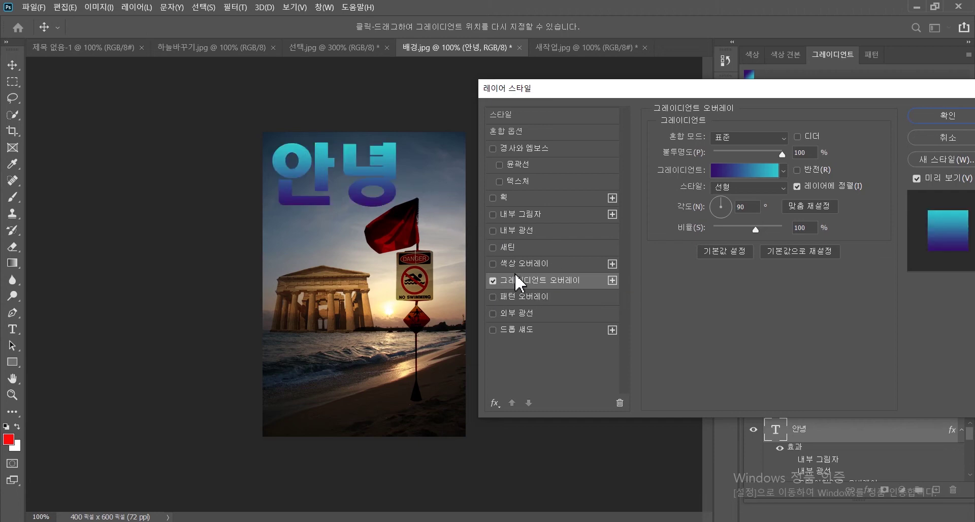
# - Open the overlay's gradient for editing and change its starting color stop to bright red
pyautogui.click(766, 178)
pyautogui.click(616, 52)
pyautogui.click(741, 169)
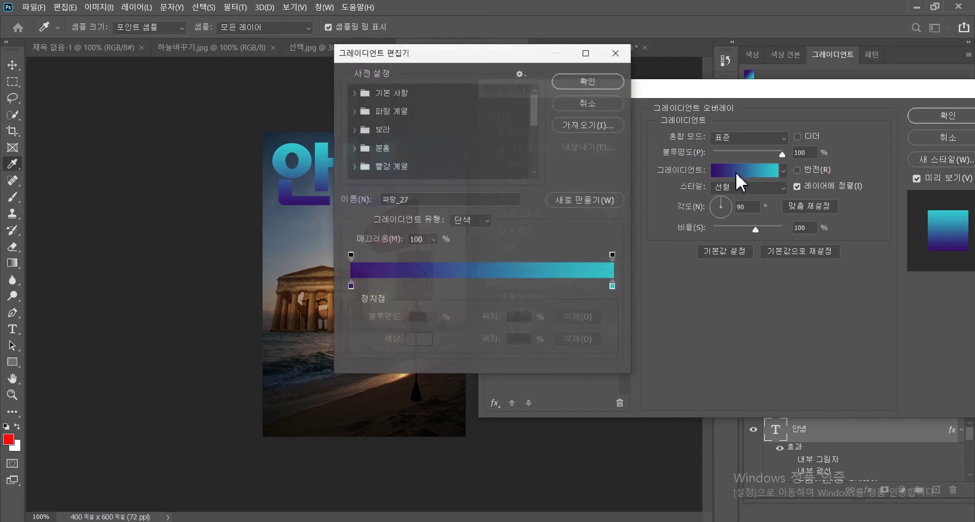
pyautogui.click(351, 286)
pyautogui.click(418, 339)
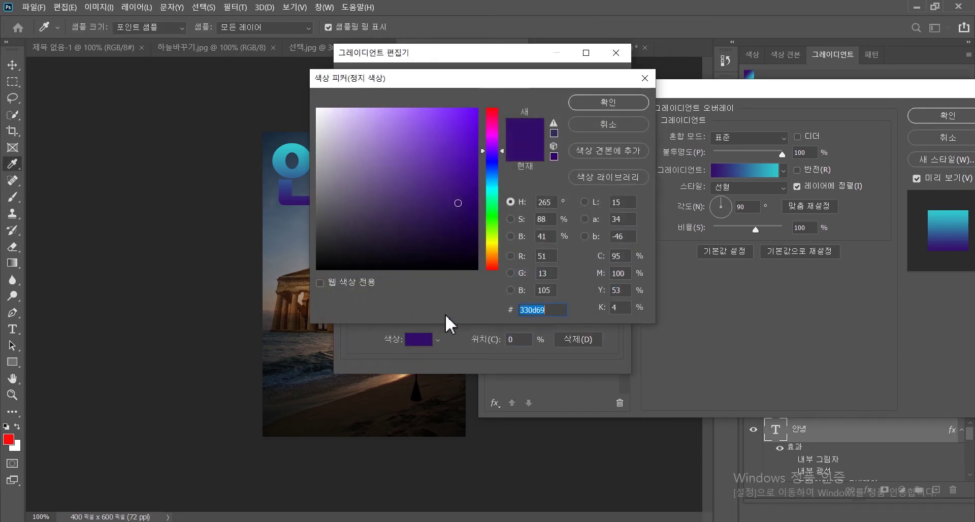
pyautogui.click(495, 112)
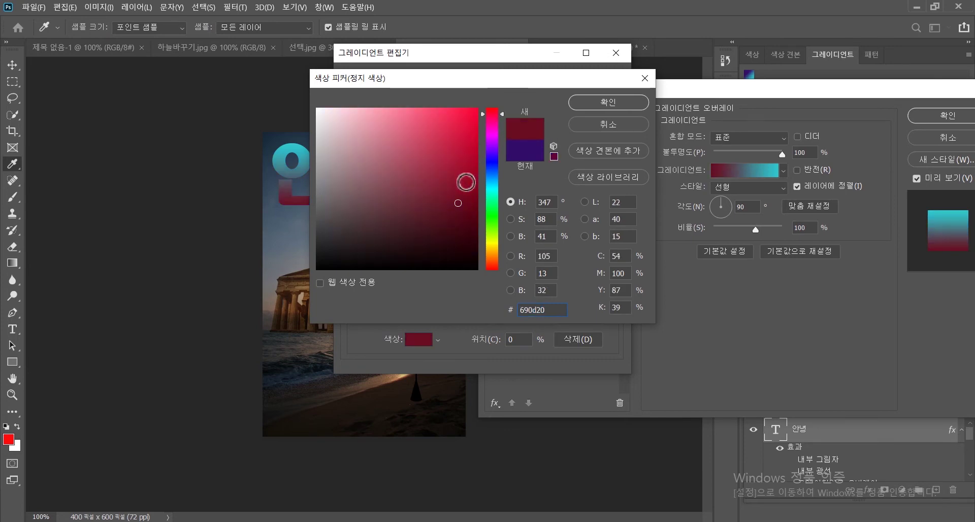
pyautogui.moveTo(458, 203)
pyautogui.mouseDown()
pyautogui.moveTo(481, 152)
pyautogui.moveTo(480, 269)
pyautogui.moveTo(487, 122)
pyautogui.mouseUp()
pyautogui.click(595, 102)
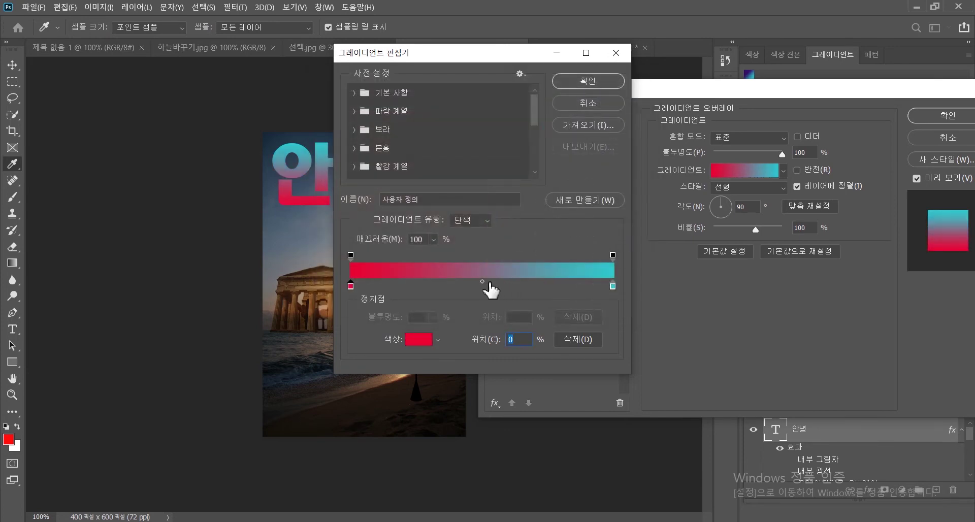
# - Change the gradient's ending color stop to bright yellow (#f3fc03)
pyautogui.click(612, 285)
pyautogui.click(419, 342)
pyautogui.moveTo(491, 213); pyautogui.dragTo(497, 242)
pyautogui.moveTo(457, 126); pyautogui.dragTo(477, 108)
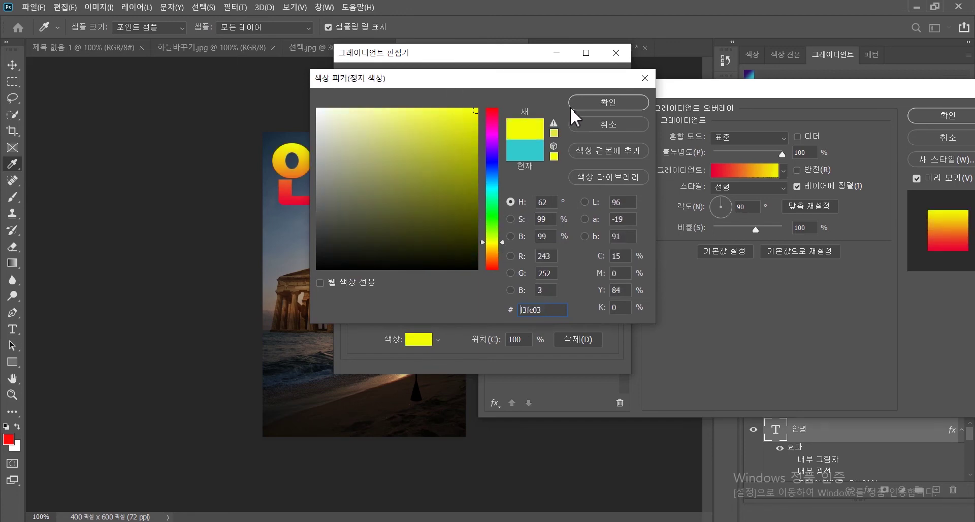
pyautogui.click(580, 101)
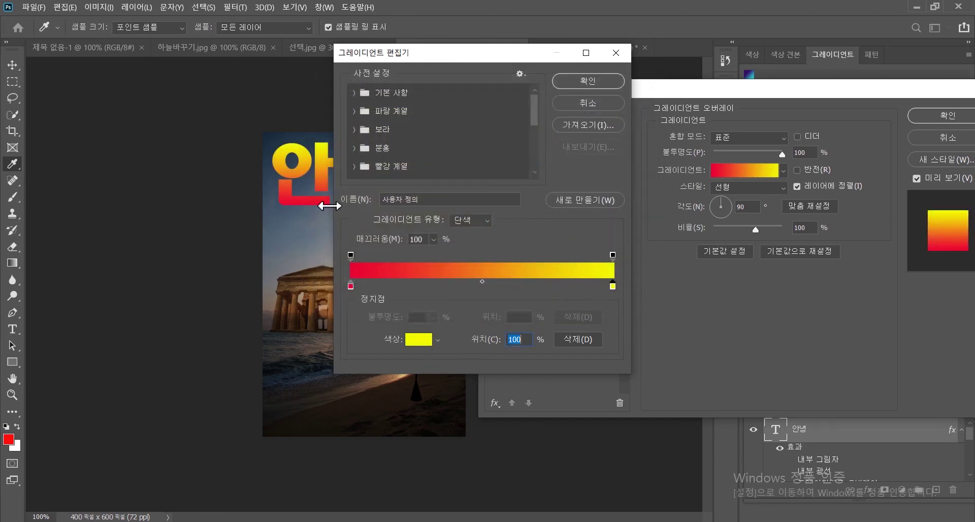
# - Add a dark green (#236702) color stop to the gradient and try it near the start before leaving it around the middle
pyautogui.click(476, 285)
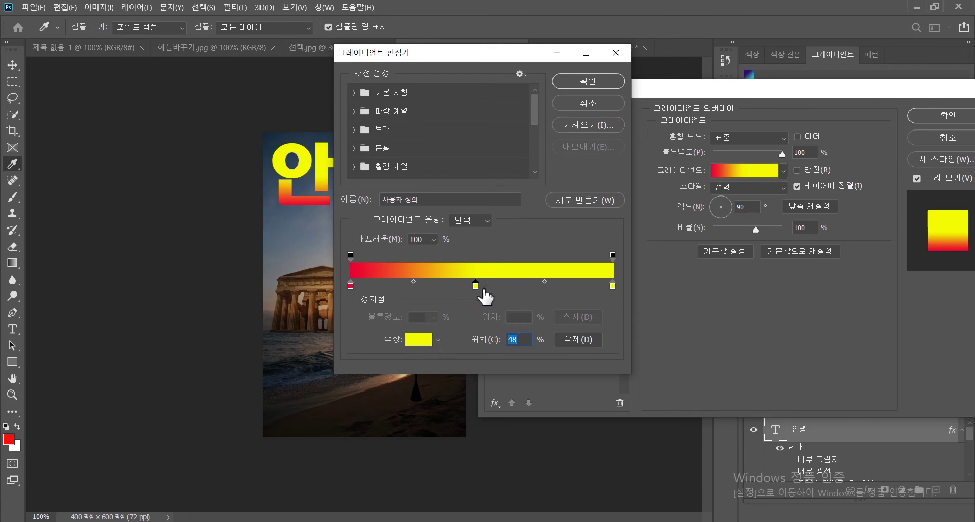
pyautogui.moveTo(476, 286); pyautogui.dragTo(477, 300)
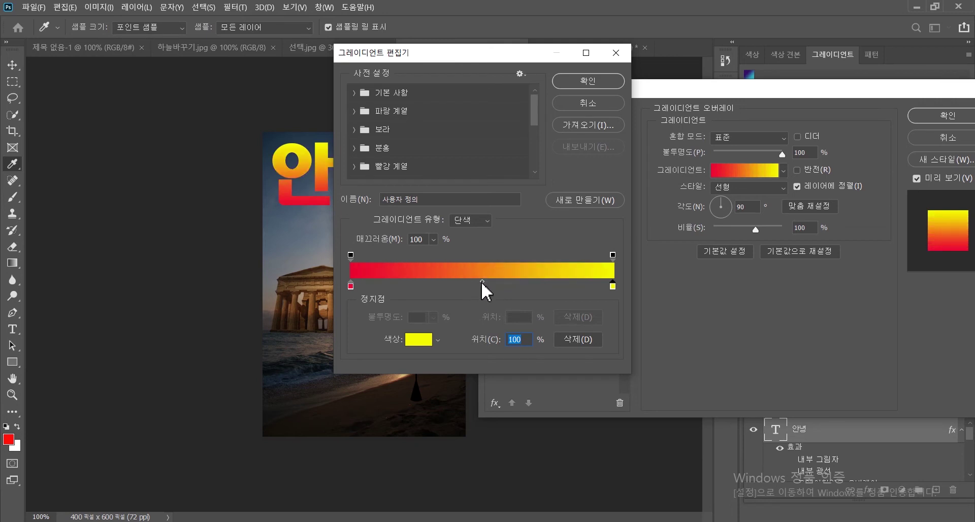
pyautogui.click(473, 285)
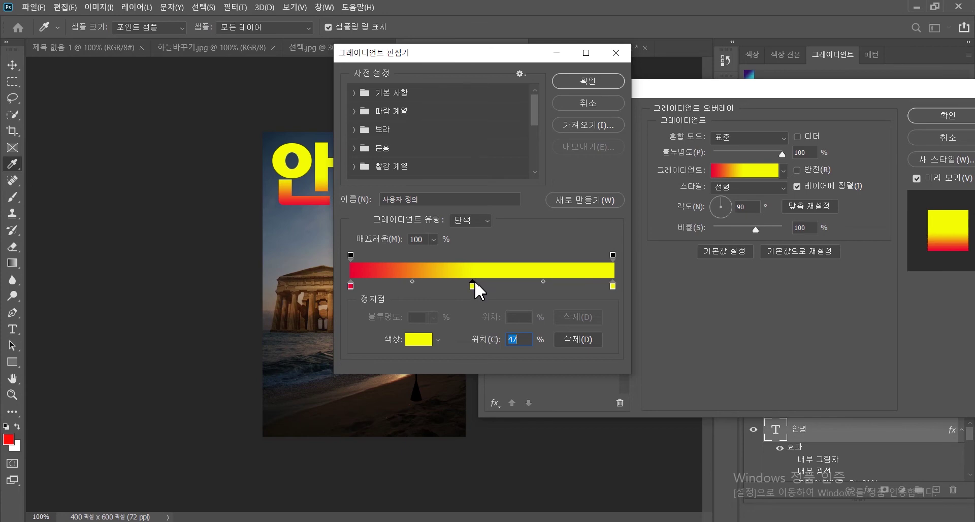
pyautogui.click(422, 349)
pyautogui.click(497, 225)
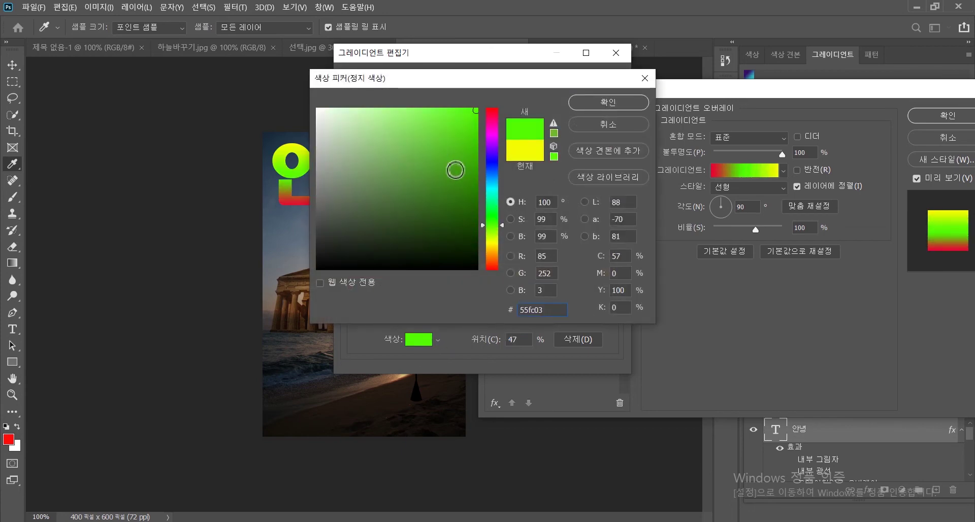
pyautogui.moveTo(455, 170)
pyautogui.mouseDown()
pyautogui.moveTo(470, 170)
pyautogui.moveTo(474, 204)
pyautogui.mouseUp()
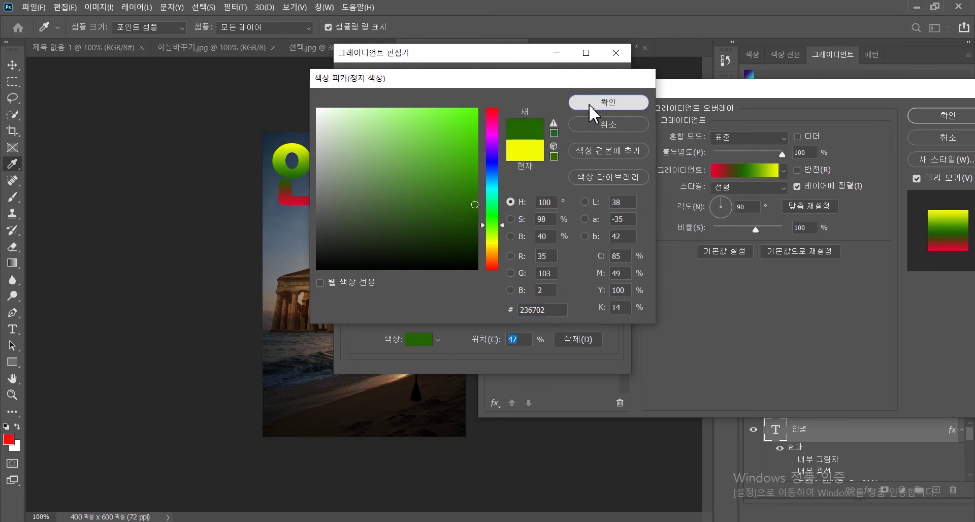
pyautogui.click(589, 104)
pyautogui.moveTo(472, 288); pyautogui.dragTo(393, 292)
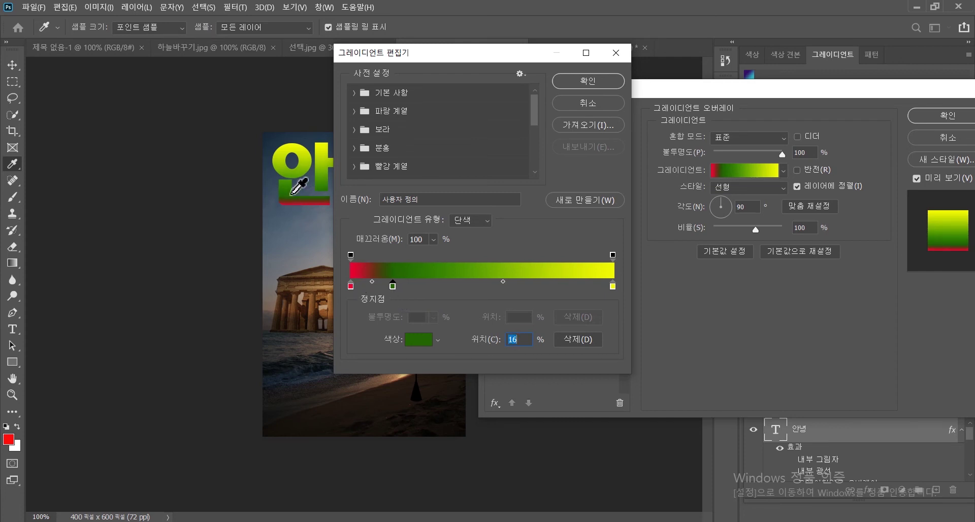
pyautogui.moveTo(394, 287); pyautogui.dragTo(485, 286)
# - Place the gradient's starting color stop at 26%, recolor it bright blue (#0000e9) and accept the edited gradient
pyautogui.moveTo(351, 286); pyautogui.dragTo(421, 293)
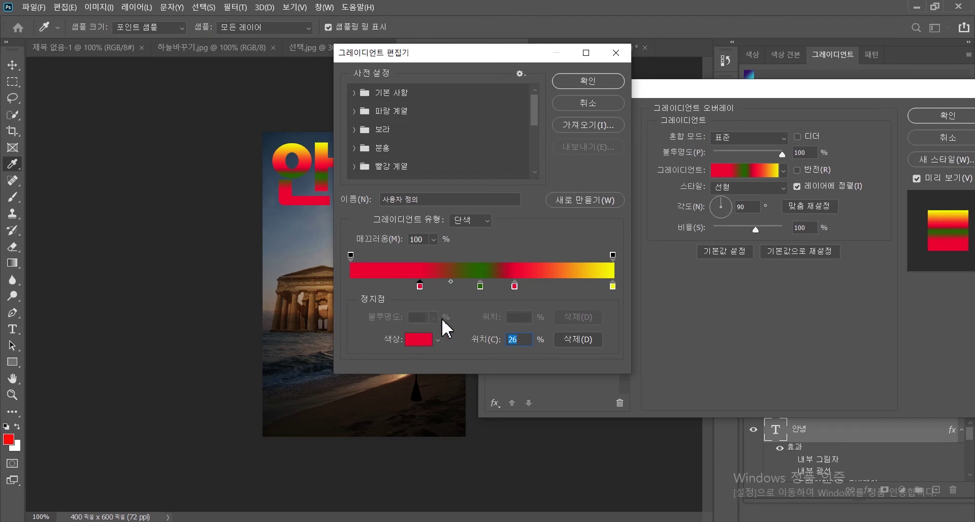
pyautogui.click(415, 340)
pyautogui.click(495, 167)
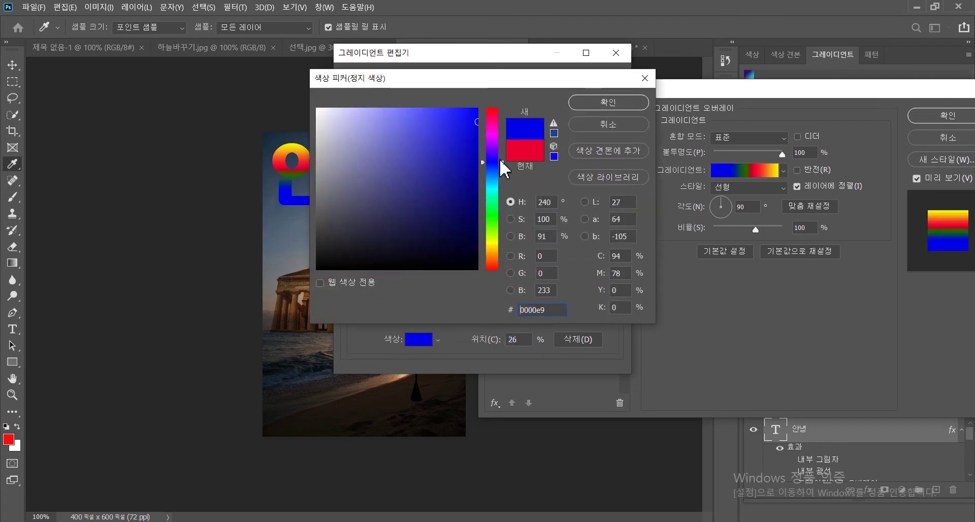
pyautogui.click(610, 100)
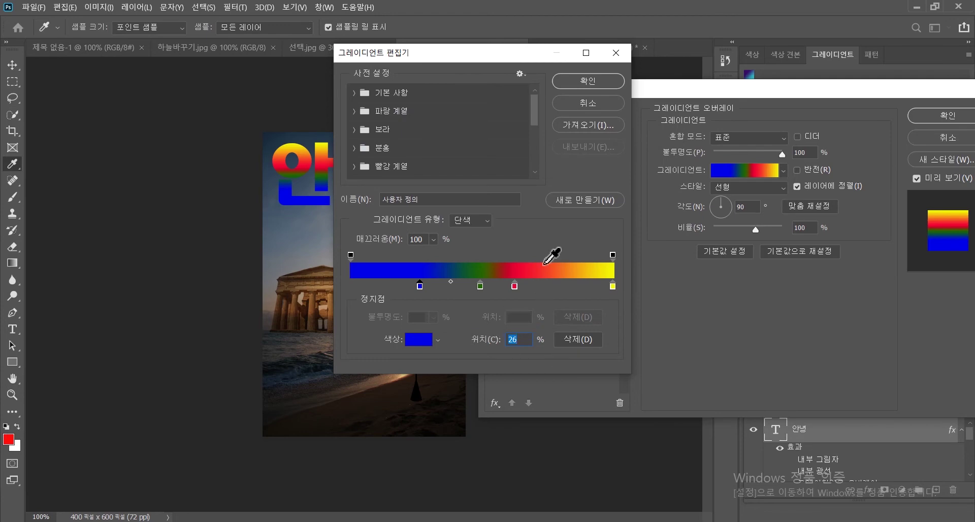
pyautogui.click(580, 79)
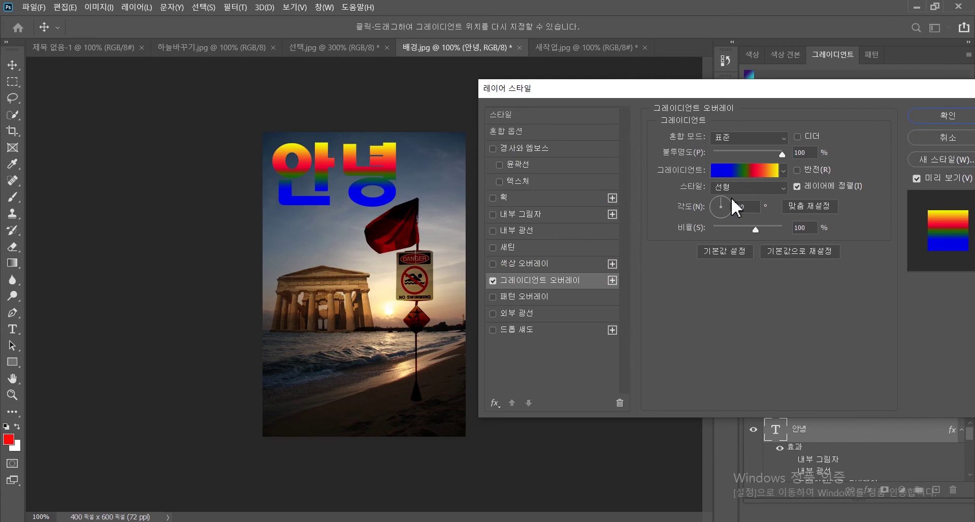
# - Try the gradient overlay at a 31° angle and in the 방사형, 각도 and 반사 styles before returning to 선형 at 93°
pyautogui.moveTo(721, 200); pyautogui.dragTo(727, 203)
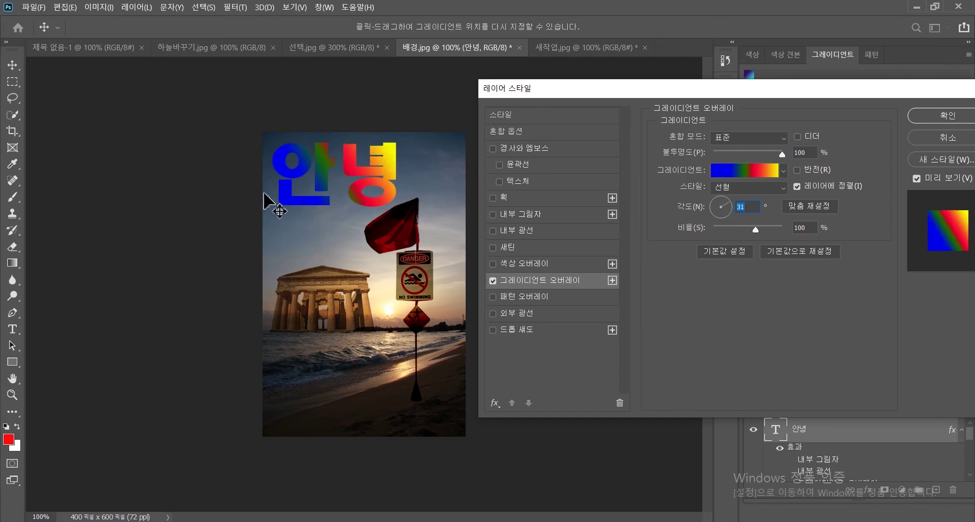
pyautogui.click(723, 200)
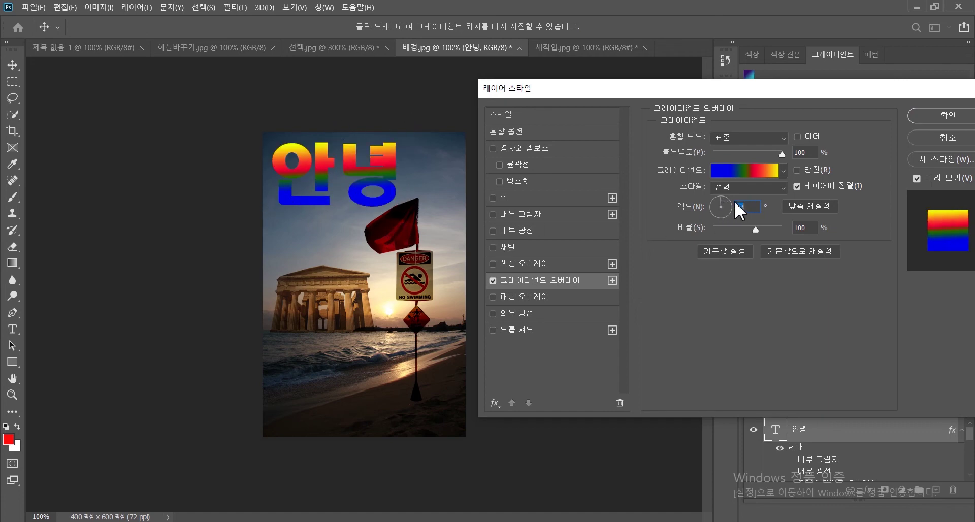
pyautogui.click(779, 187)
pyautogui.click(752, 210)
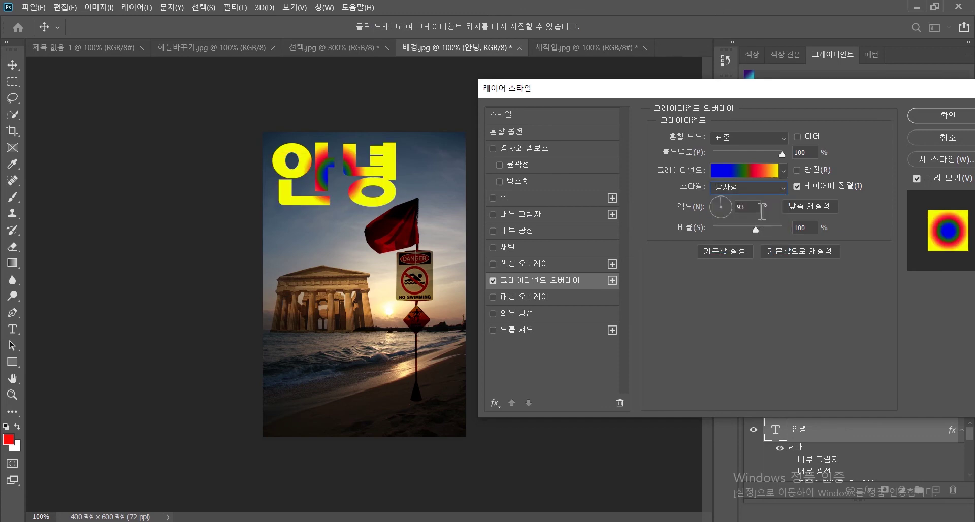
pyautogui.click(784, 187)
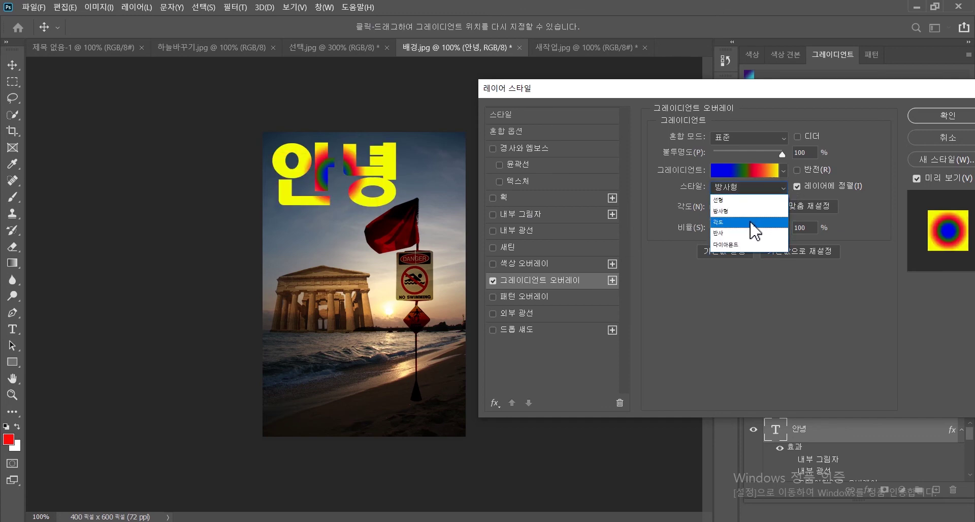
pyautogui.click(756, 225)
pyautogui.click(774, 188)
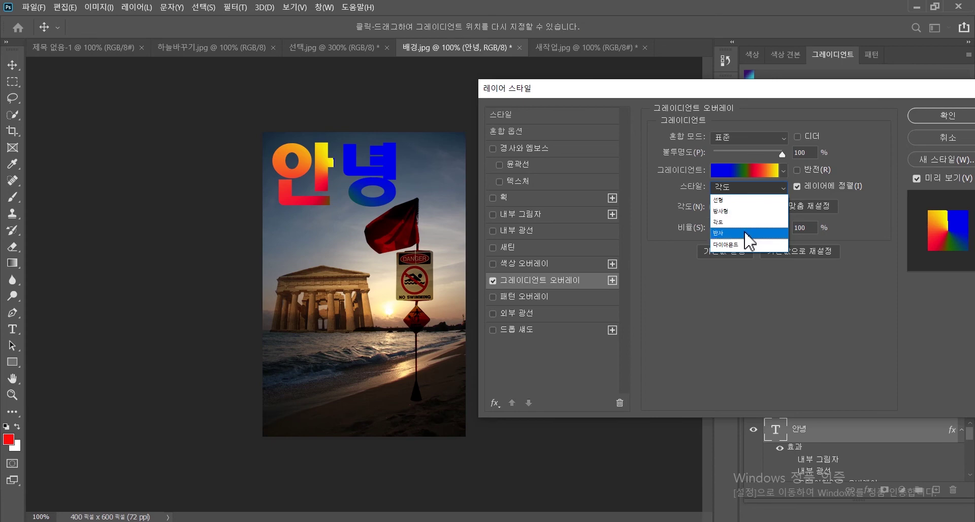
pyautogui.click(747, 238)
pyautogui.click(773, 191)
pyautogui.click(759, 198)
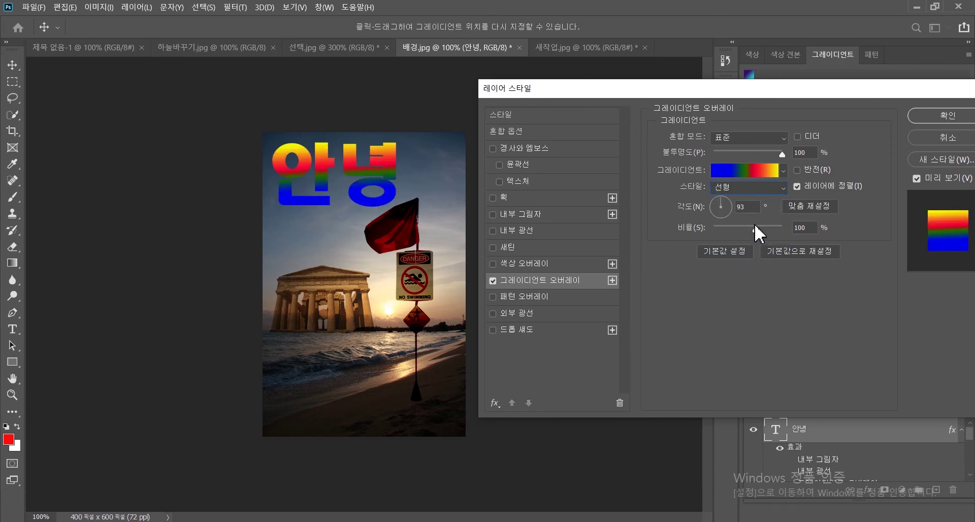
# - Set the Gradient Overlay's angle to -92° and scale to 138%, and turn the effect off
pyautogui.moveTo(724, 200); pyautogui.dragTo(782, 228)
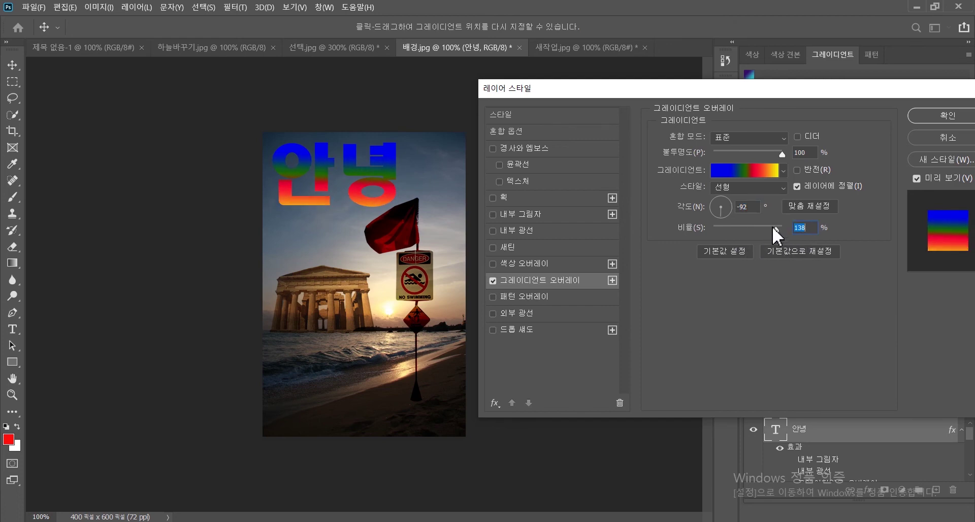
pyautogui.click(493, 281)
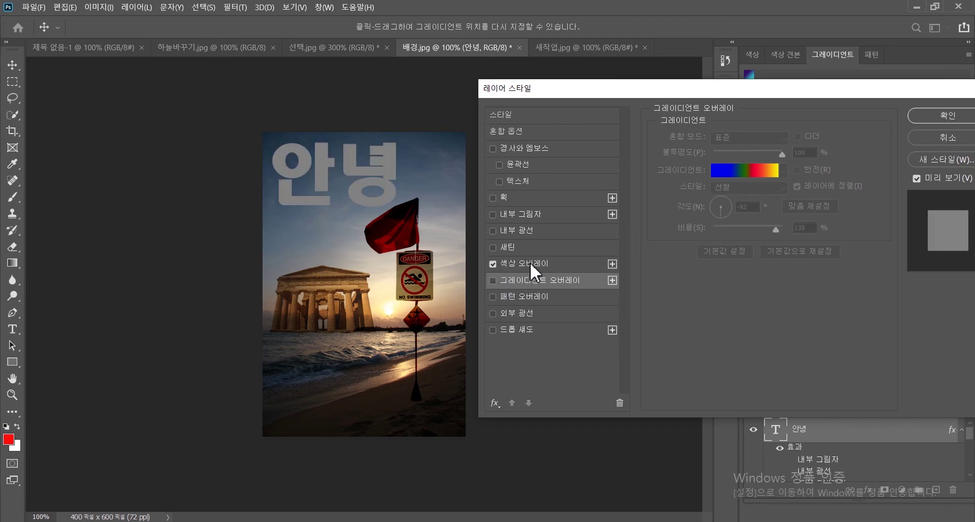
# - Enable Color Overlay on the text and set its color to bright red (#f00505)
pyautogui.click(493, 264)
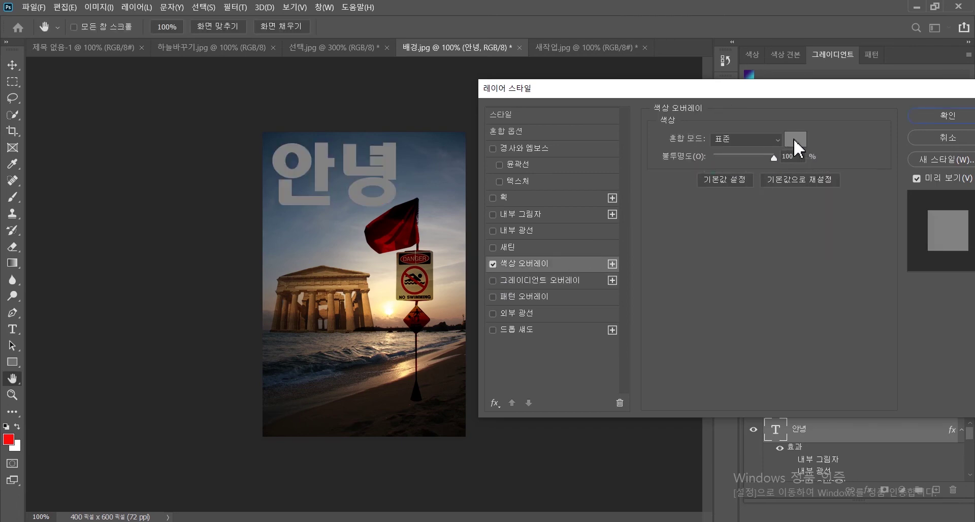
pyautogui.click(793, 141)
pyautogui.click(476, 118)
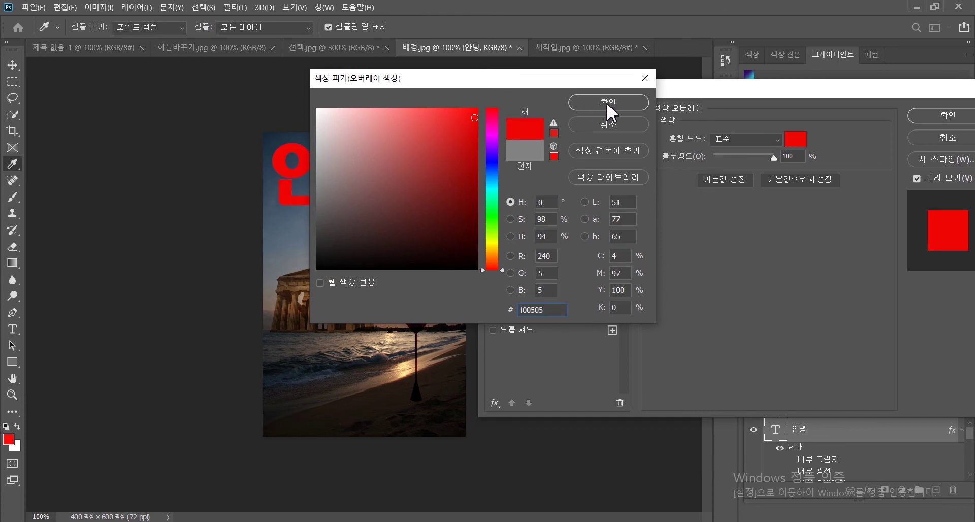
pyautogui.click(608, 102)
# - Change the Color Overlay's color to a very dark navy blue
pyautogui.click(790, 143)
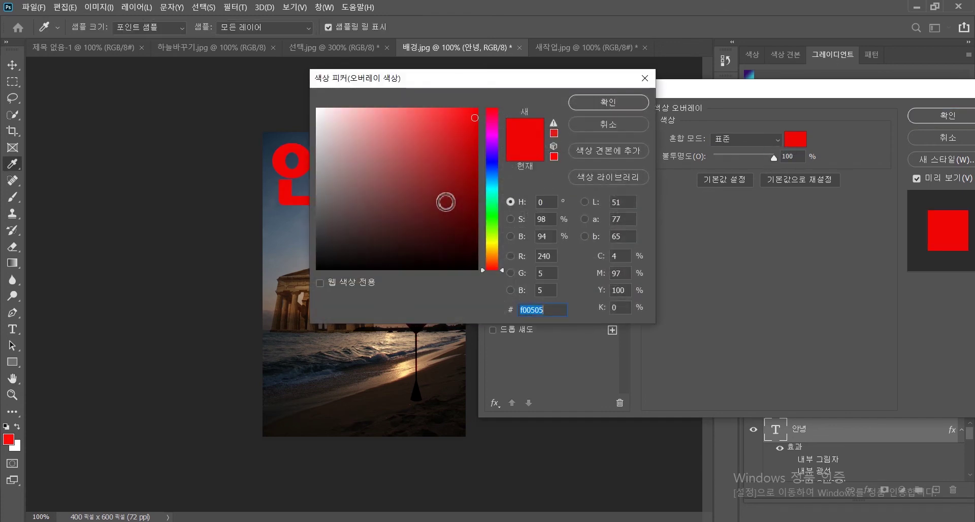
pyautogui.click(492, 167)
pyautogui.moveTo(373, 147); pyautogui.dragTo(469, 244)
pyautogui.click(599, 101)
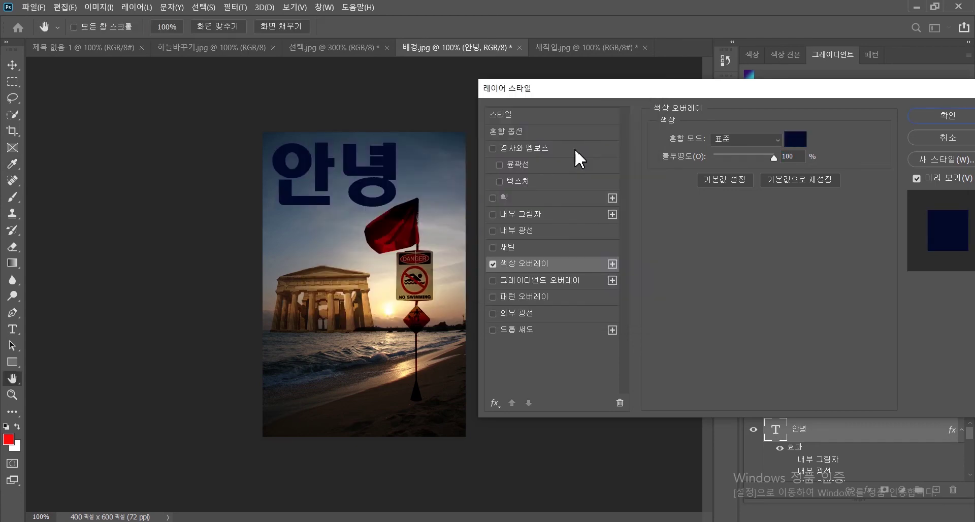
# - Replace Color Overlay with a trial Satin effect at 65% opacity and an 86° angle, and switch Satin off
pyautogui.moveTo(757, 90); pyautogui.dragTo(717, 123)
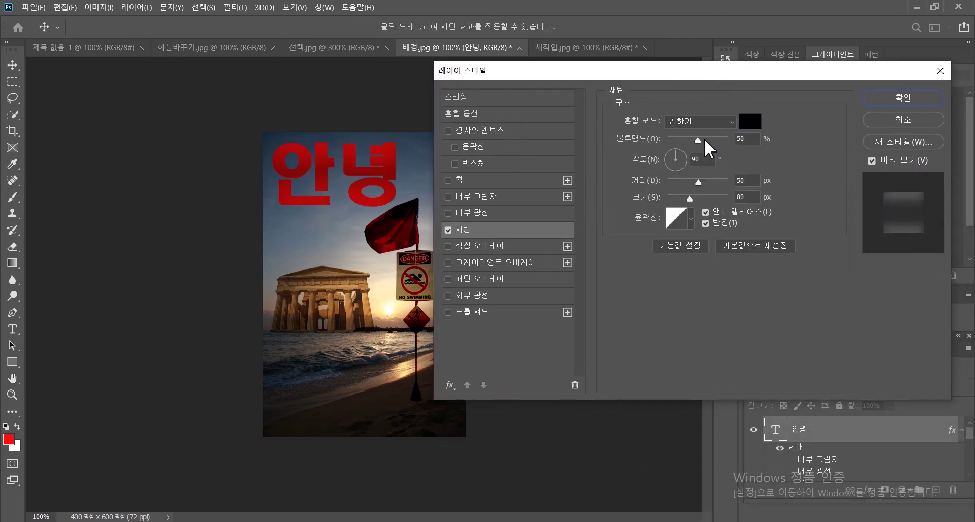
pyautogui.moveTo(705, 142)
pyautogui.mouseDown()
pyautogui.moveTo(730, 138)
pyautogui.moveTo(706, 141)
pyautogui.mouseUp()
pyautogui.click(676, 154)
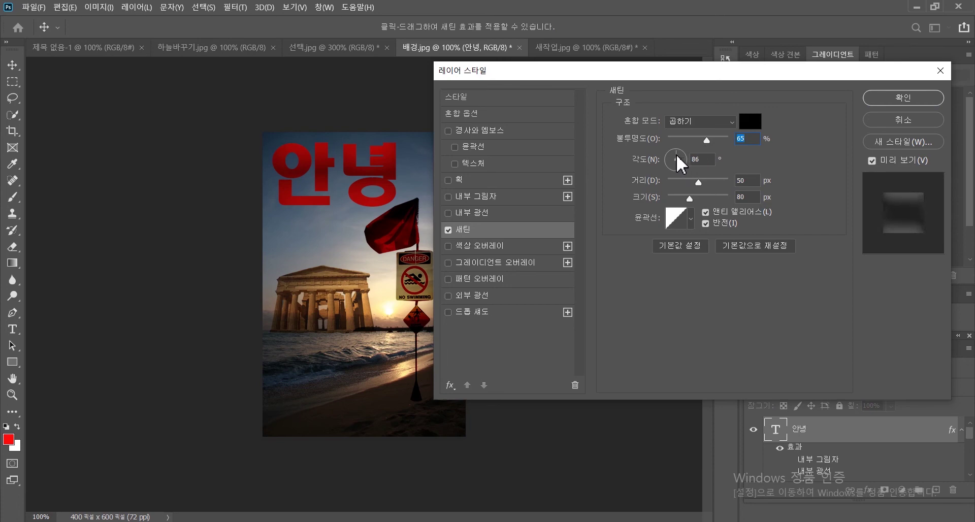
pyautogui.click(449, 229)
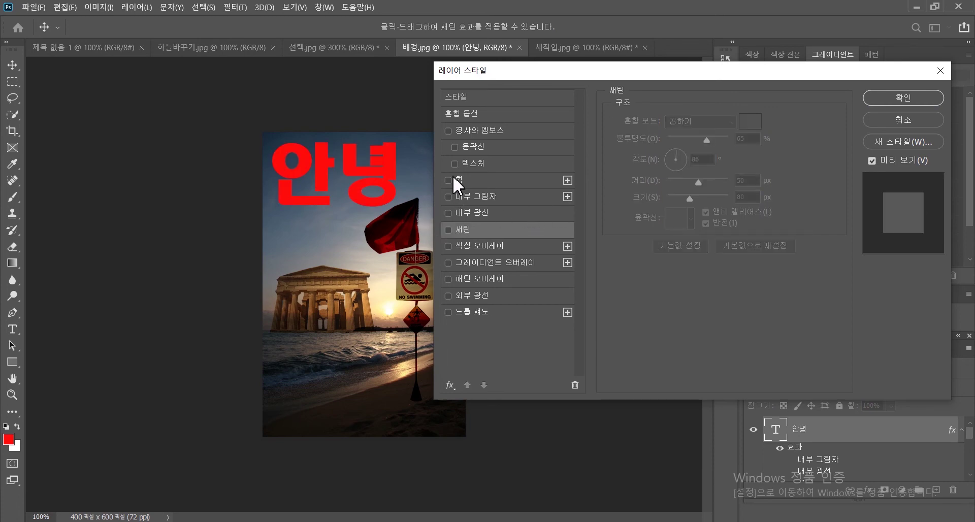
# - Add a black Stroke to the text with a size of 9 px and its position set to 안쪽 (inside)
pyautogui.click(453, 179)
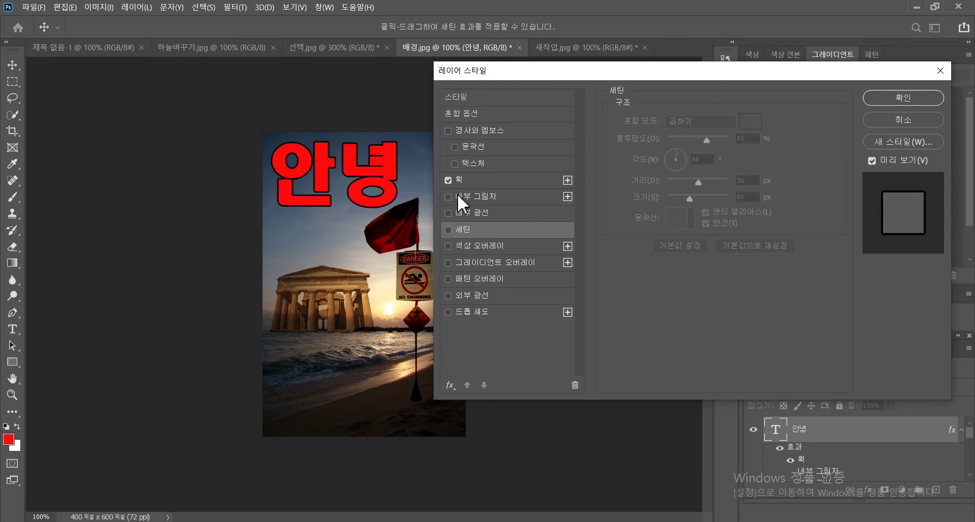
pyautogui.click(463, 181)
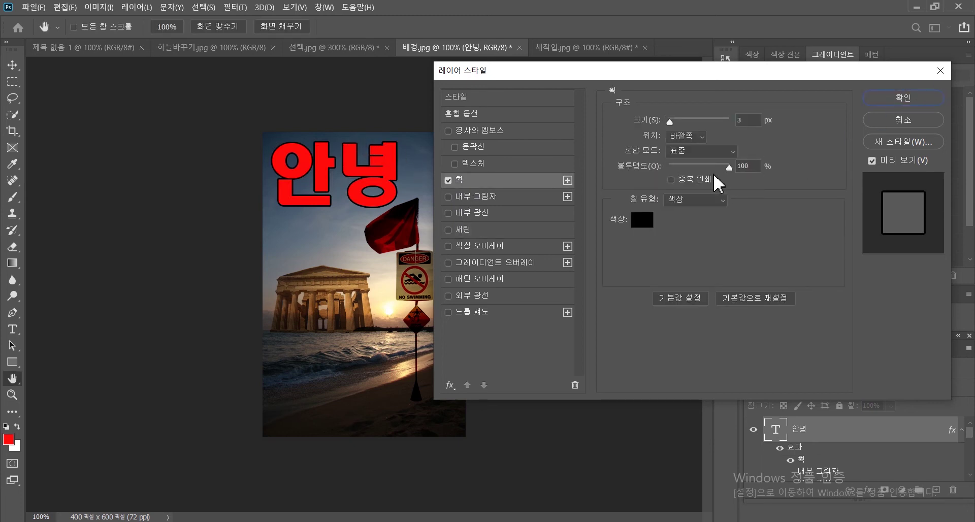
pyautogui.moveTo(669, 122); pyautogui.dragTo(674, 121)
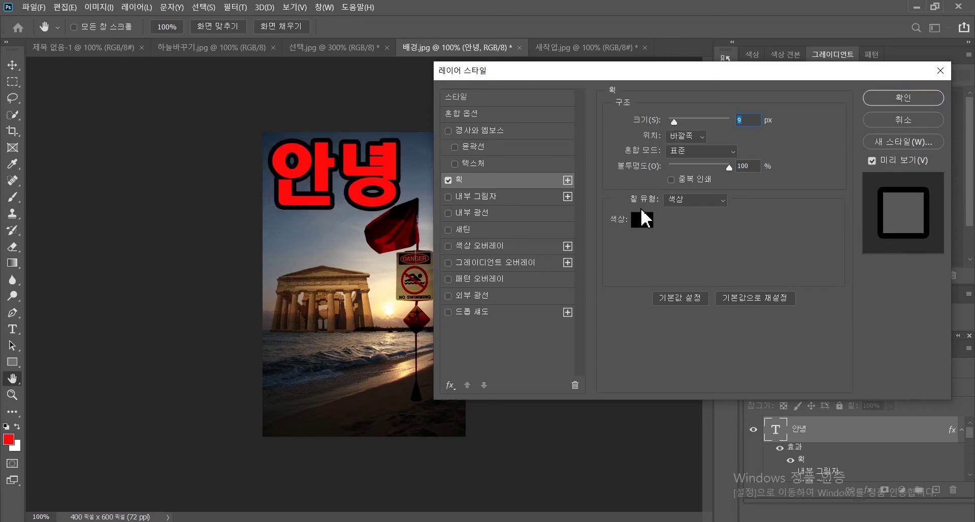
pyautogui.scroll(-1, 700, 140)
pyautogui.click(696, 137)
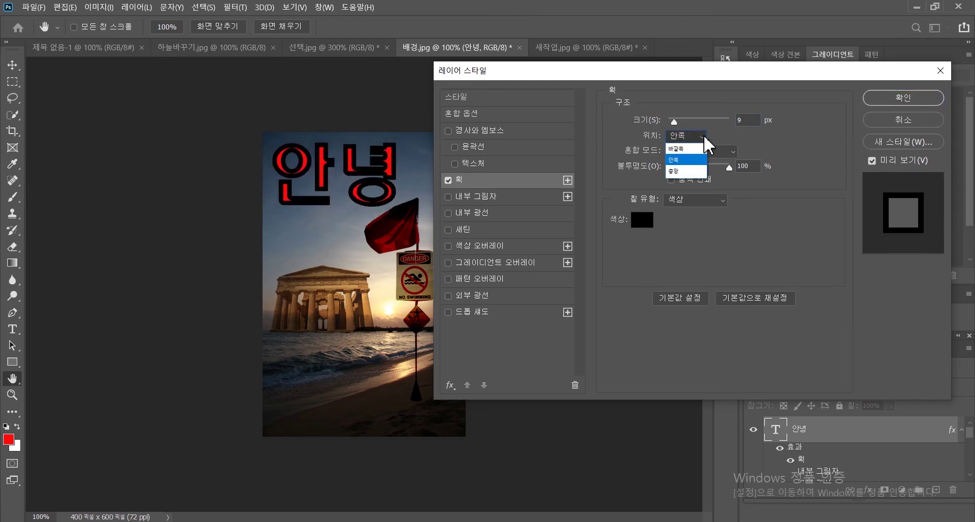
pyautogui.click(691, 160)
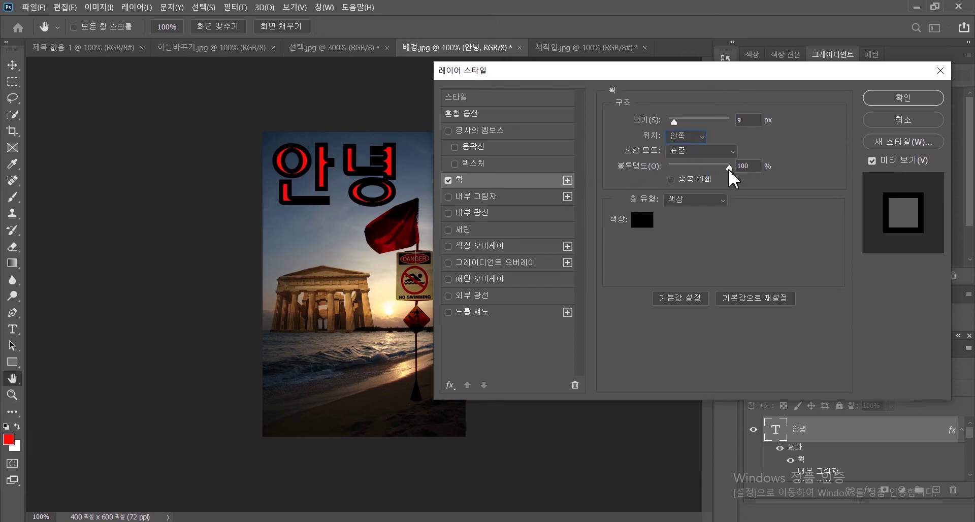
# - Turn off the Stroke, enable Bevel & Emboss with its Contour option, and show the bevel settings
pyautogui.click(448, 180)
pyautogui.click(448, 131)
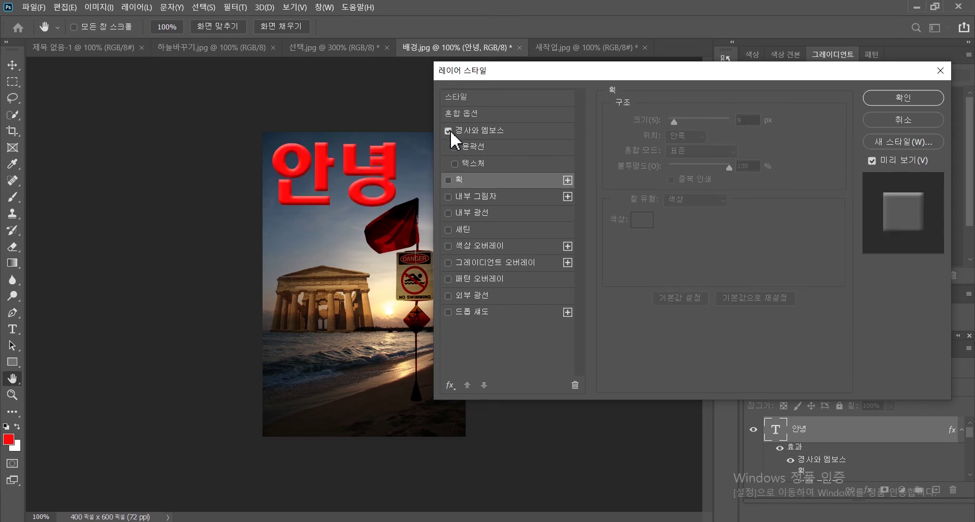
pyautogui.click(470, 146)
pyautogui.click(479, 131)
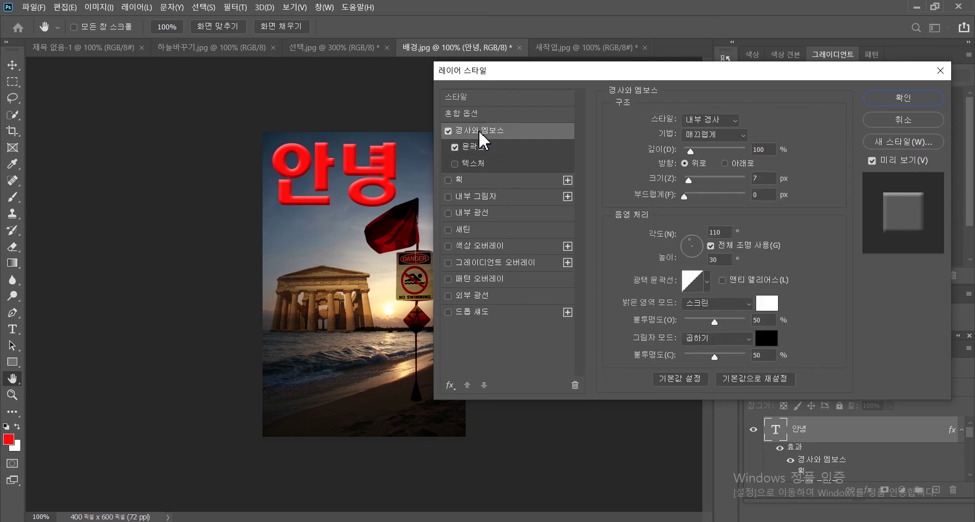
# - Set the bevel's depth to 688%, size to 9 px and soften to 6 px
pyautogui.moveTo(691, 152); pyautogui.dragTo(727, 159)
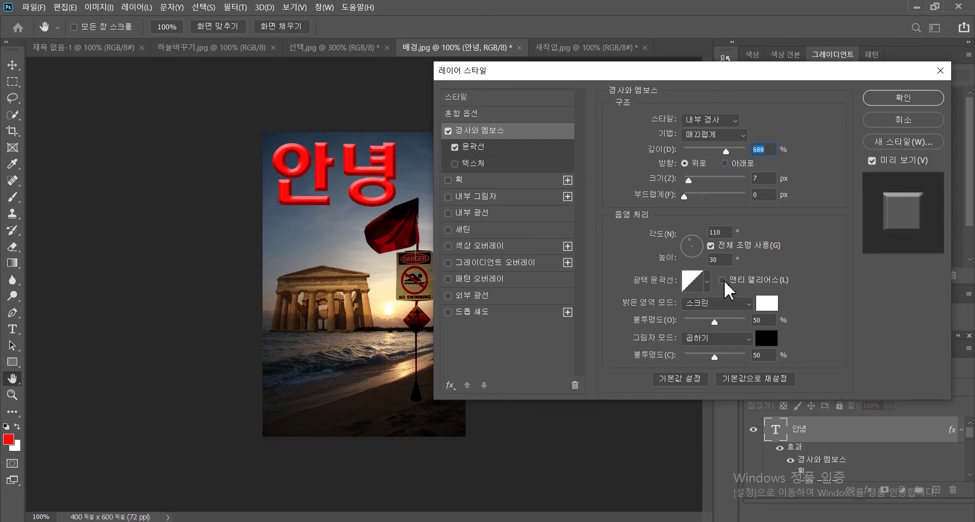
pyautogui.click(690, 180)
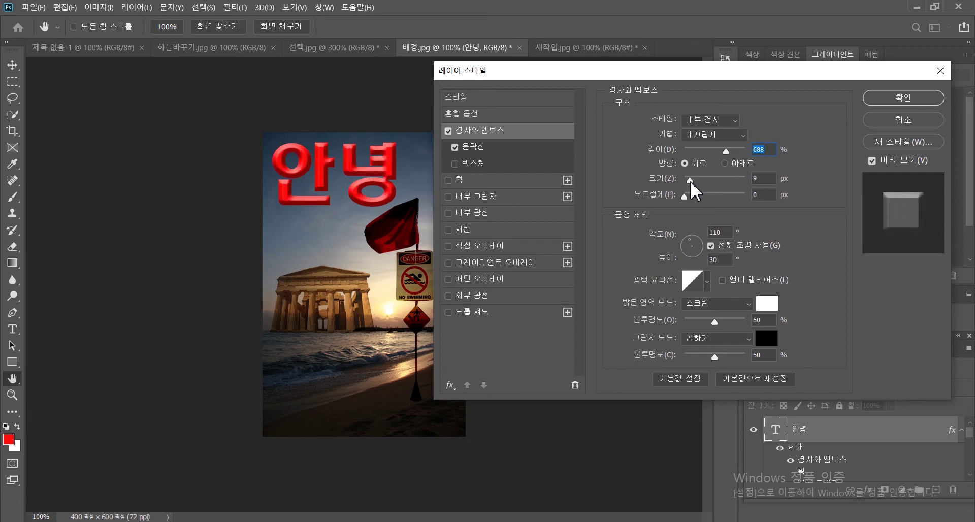
pyautogui.moveTo(692, 195); pyautogui.dragTo(707, 198)
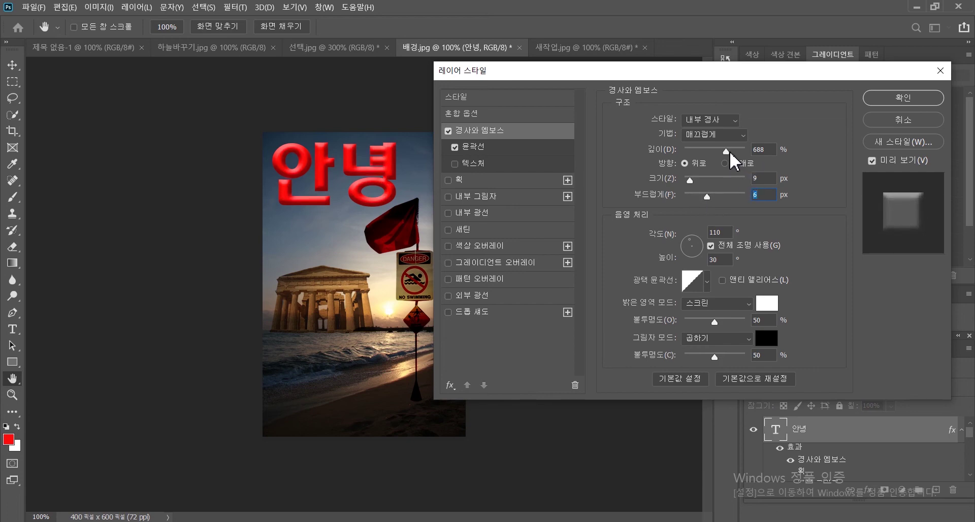
pyautogui.moveTo(731, 153); pyautogui.dragTo(731, 155)
# - Try the Texture option on the bevel, and leave both Texture and Contour switched off
pyautogui.click(469, 165)
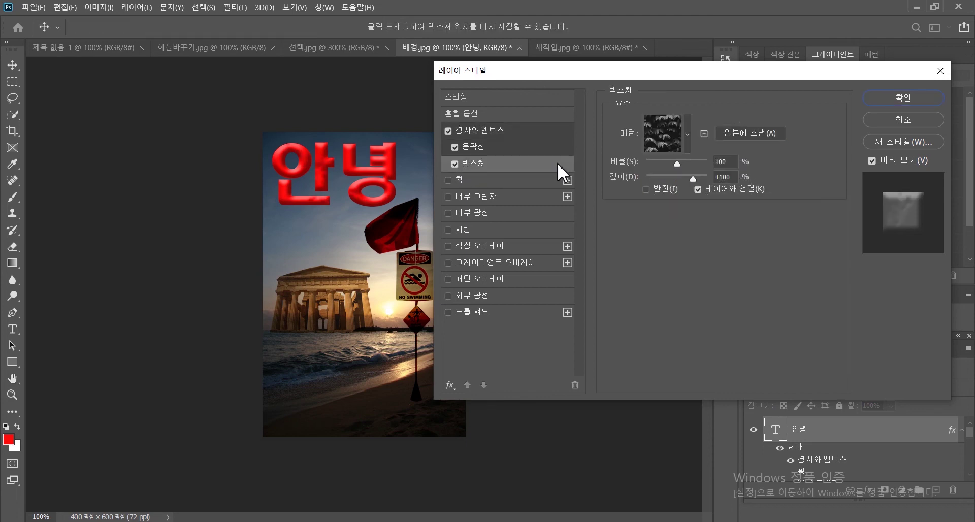
pyautogui.click(454, 163)
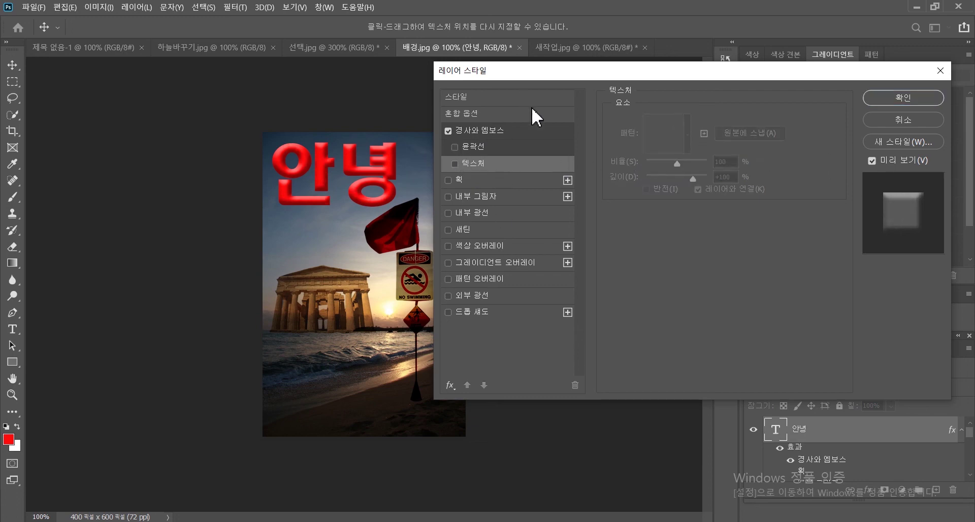
# - Enable Drop Shadow and Stroke on the text, and set the Stroke's position to 바깥쪽 (outside)
pyautogui.click(449, 313)
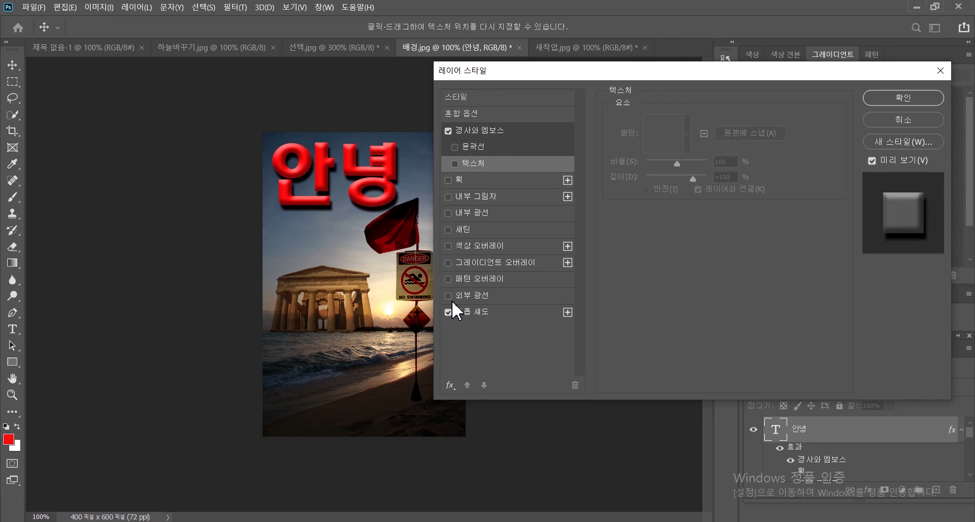
pyautogui.click(448, 179)
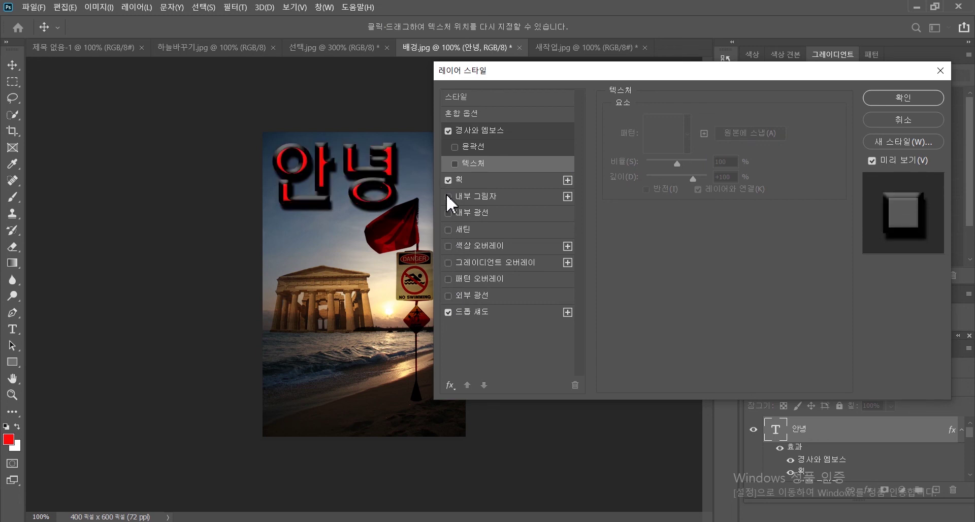
pyautogui.click(457, 181)
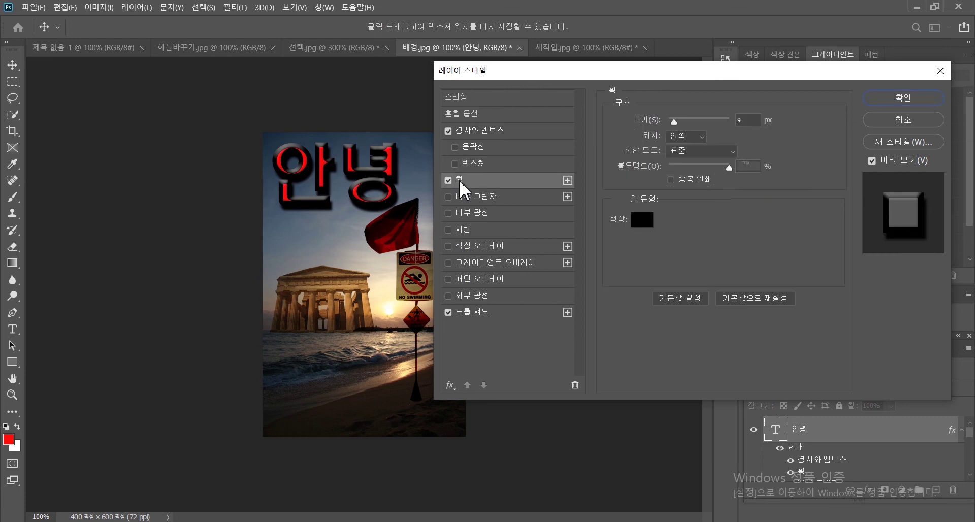
pyautogui.click(700, 138)
pyautogui.click(673, 158)
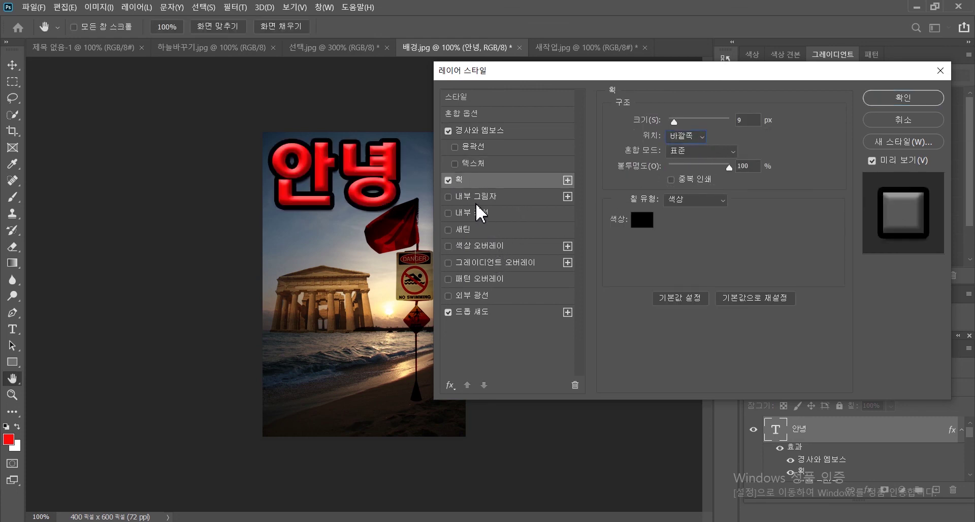
# - Enable Inner Glow on the 안녕 text and apply the layer style
pyautogui.click(464, 216)
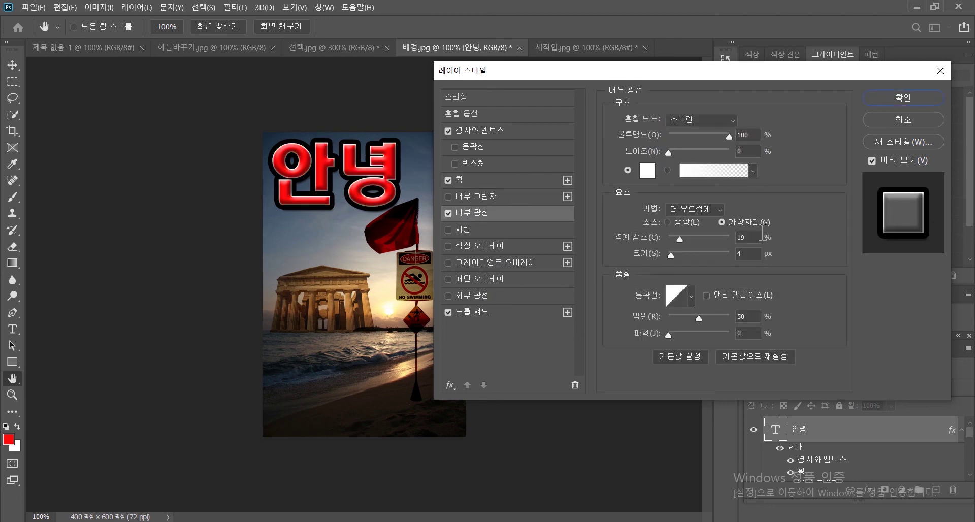
pyautogui.click(914, 98)
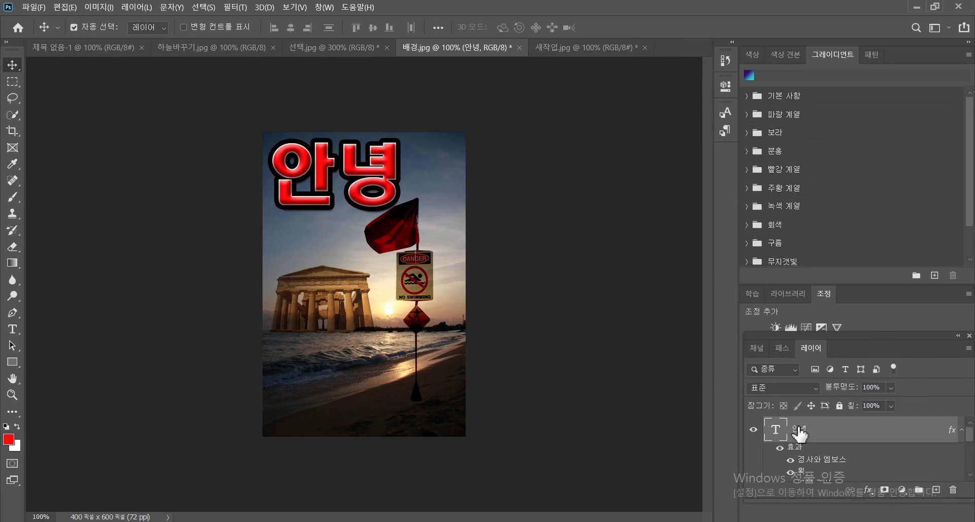
# - Delete the 안녕 text layer and make 레이어 1, the red flag and sign, the active layer
pyautogui.click(953, 489)
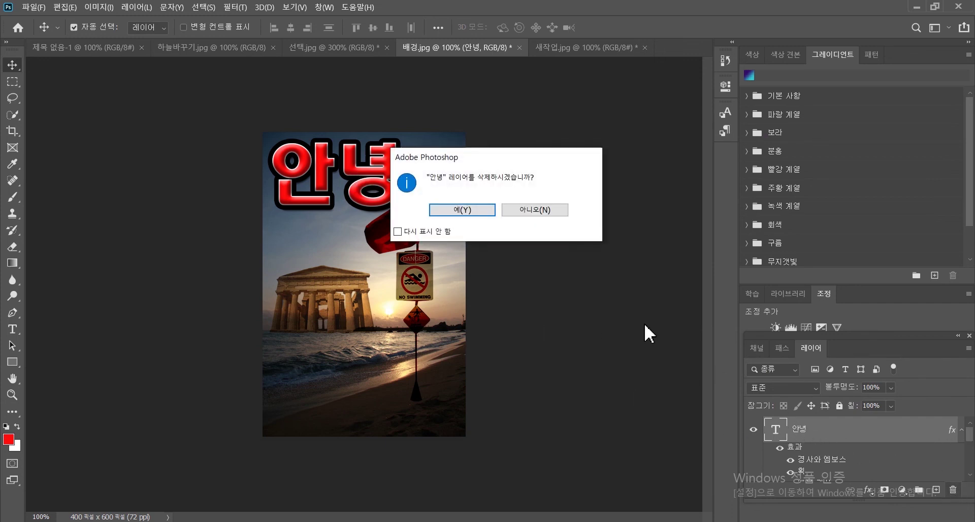
pyautogui.click(480, 210)
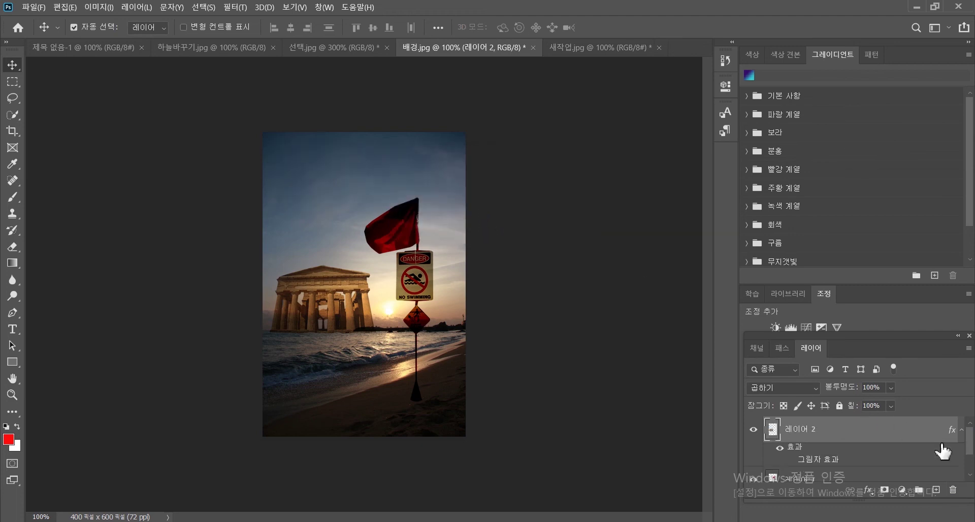
pyautogui.moveTo(972, 458); pyautogui.dragTo(971, 471)
pyautogui.click(833, 464)
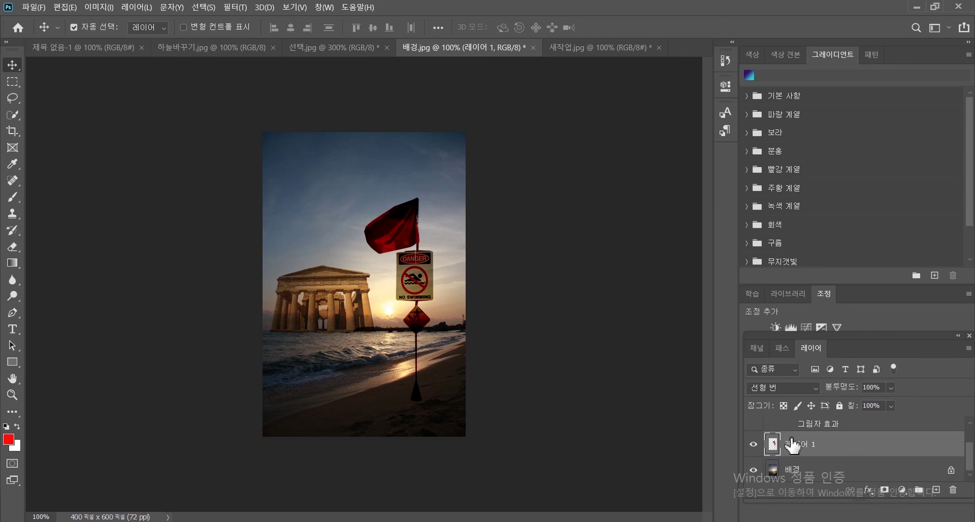
pyautogui.click(870, 490)
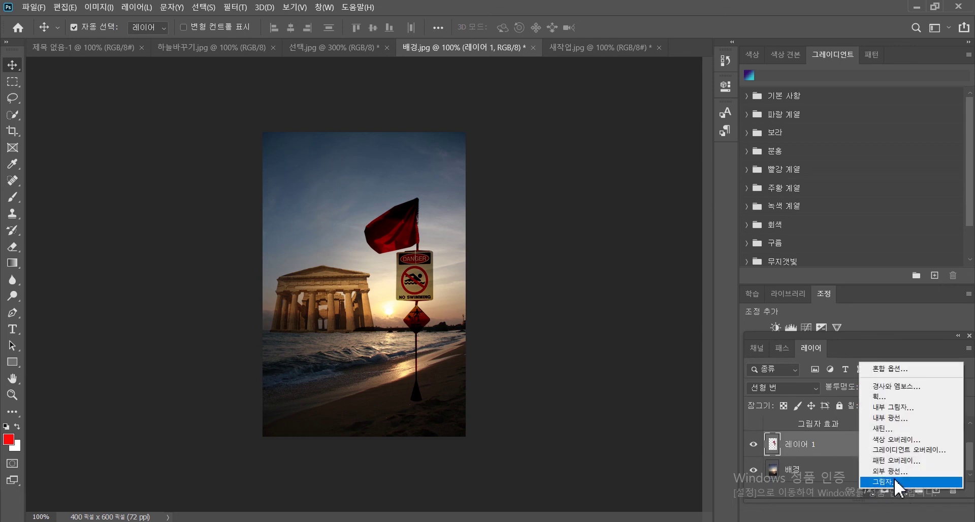
pyautogui.click(896, 482)
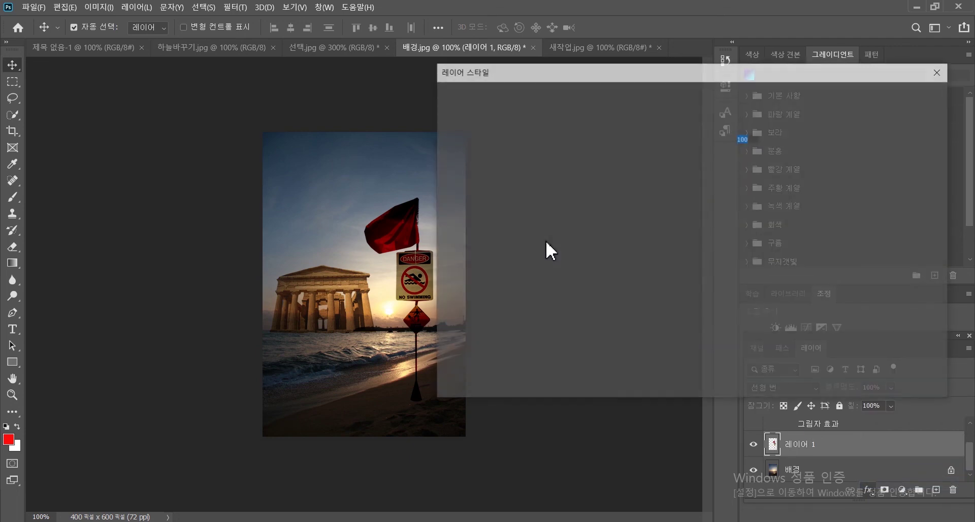
pyautogui.moveTo(559, 80); pyautogui.dragTo(590, 78)
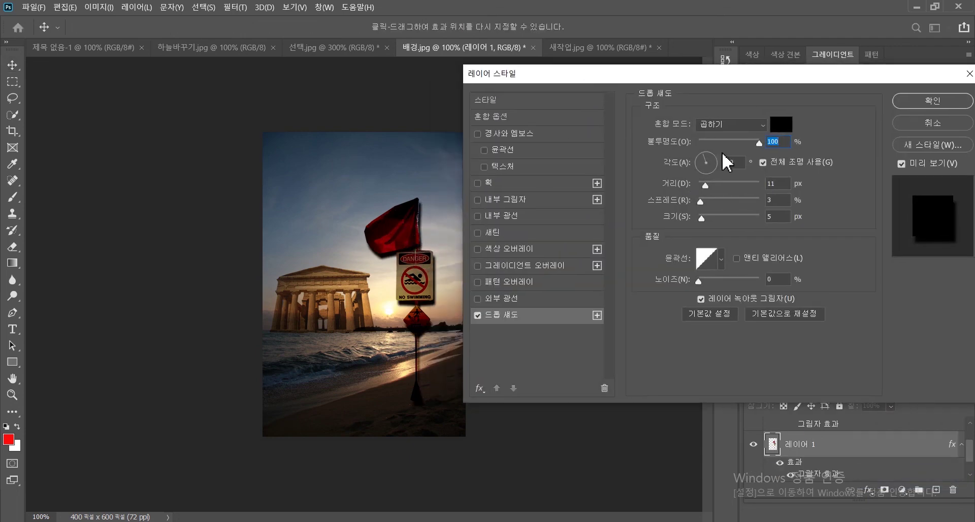
pyautogui.moveTo(759, 143); pyautogui.dragTo(739, 146)
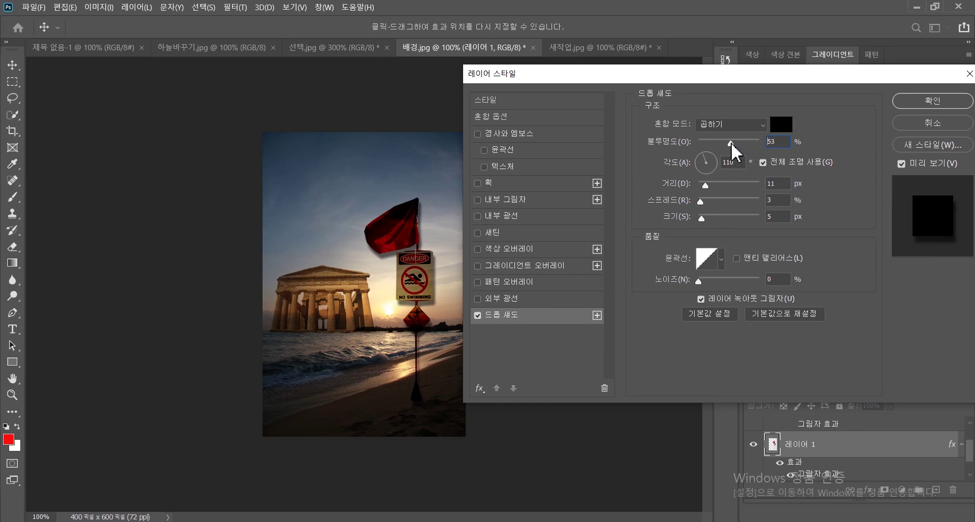
pyautogui.moveTo(739, 144); pyautogui.dragTo(744, 144)
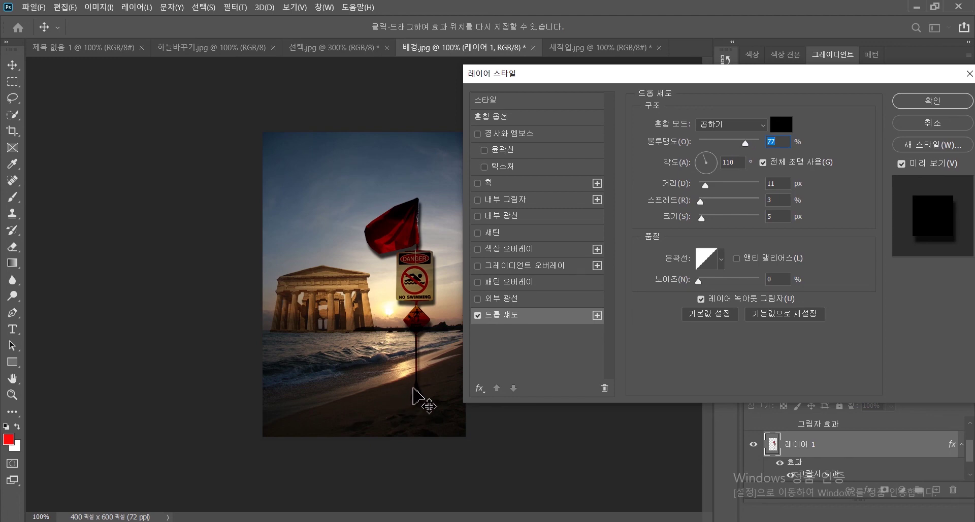
pyautogui.click(912, 120)
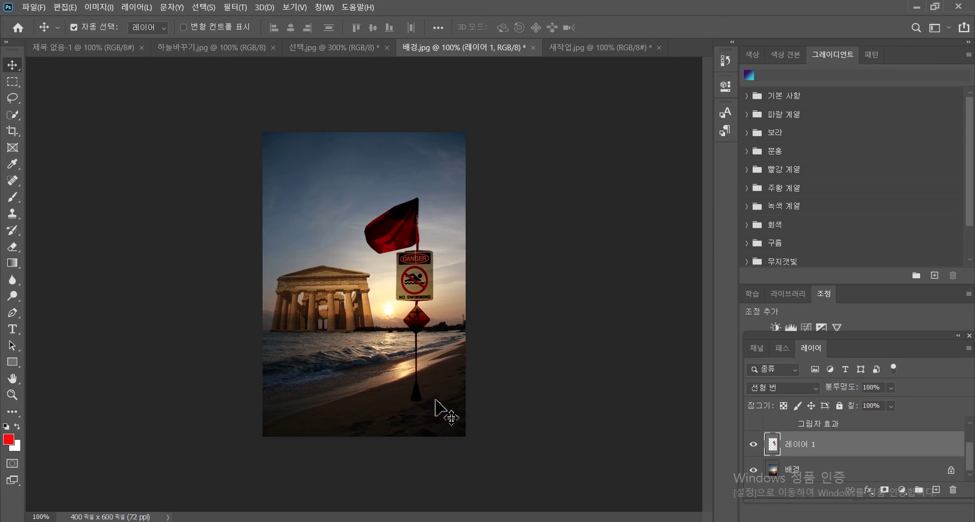
# - Add a Drop Shadow to 레이어 1 with 58% opacity and a distance of 3 px
pyautogui.click(869, 490)
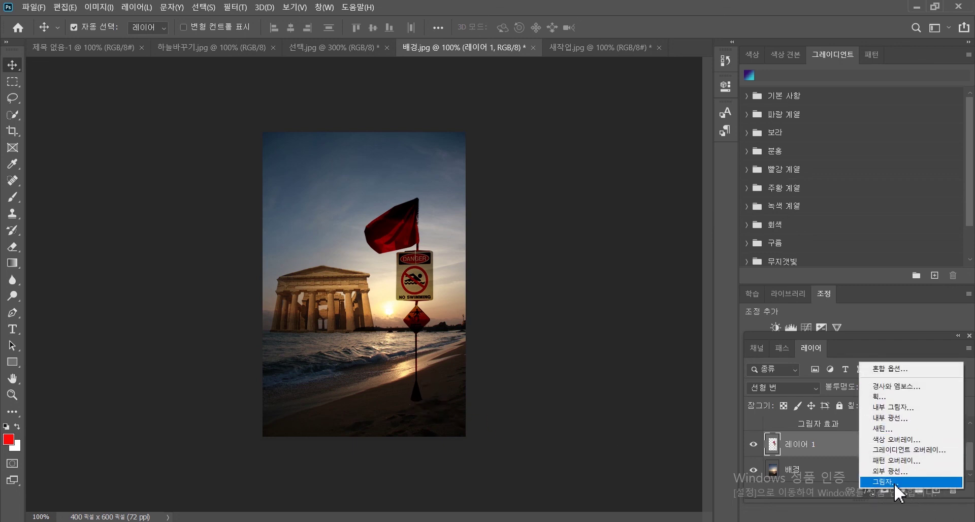
pyautogui.click(896, 482)
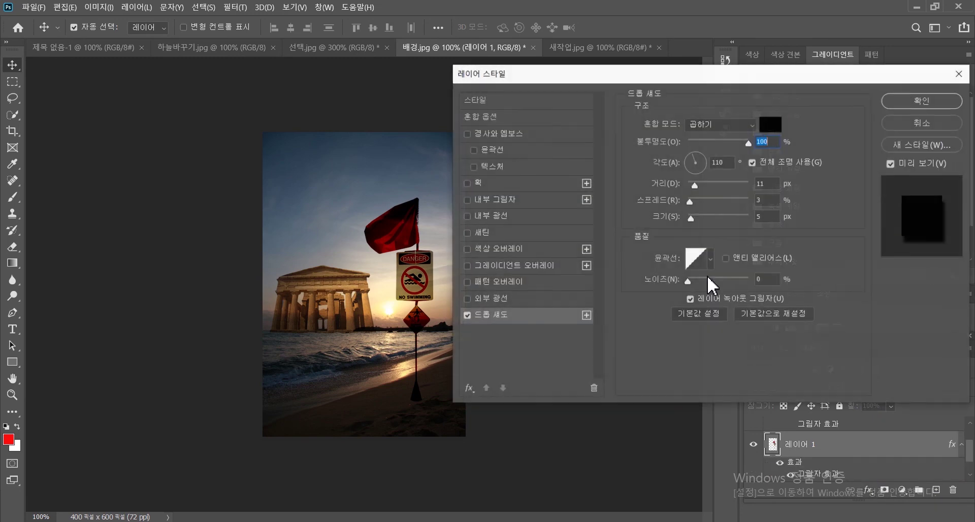
pyautogui.moveTo(748, 143); pyautogui.dragTo(724, 147)
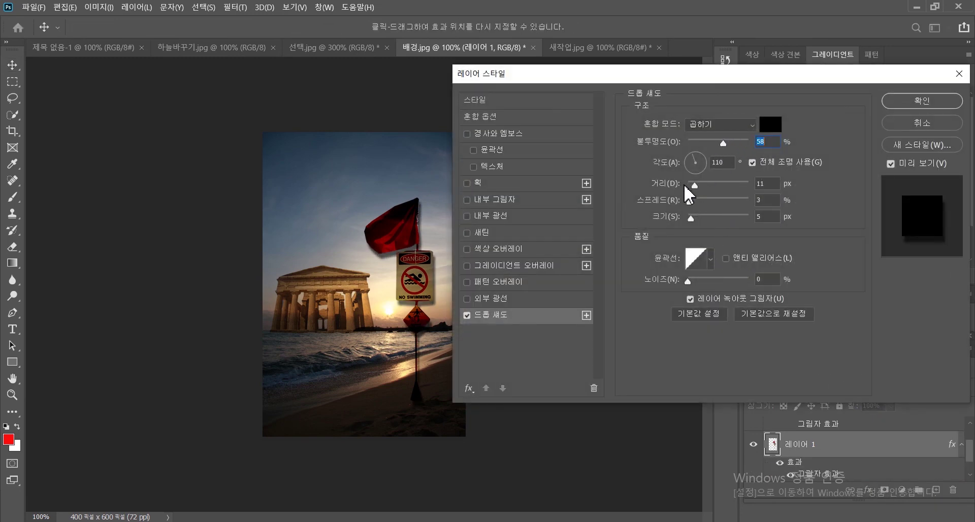
pyautogui.moveTo(693, 186); pyautogui.dragTo(689, 185)
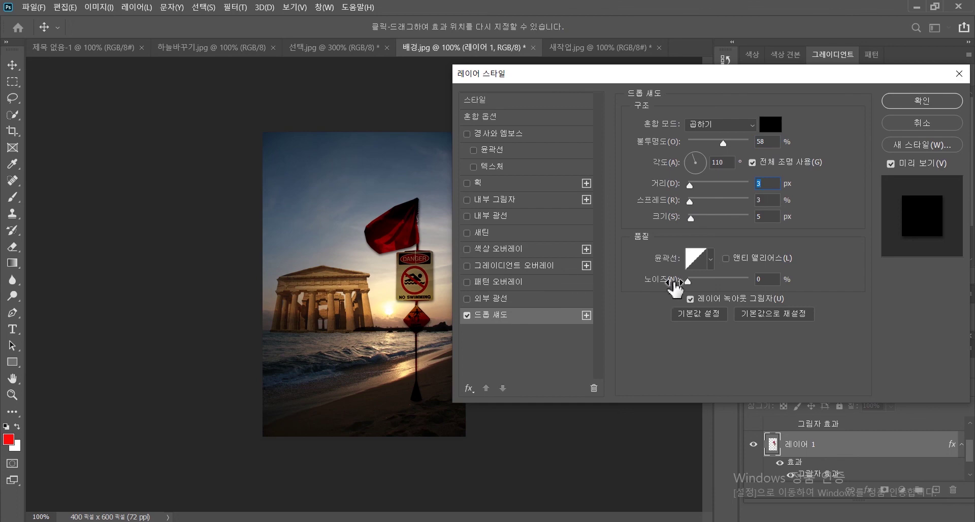
# - Compare the flag and sign with the Drop Shadow off and on, and apply the effect switched on
pyautogui.click(466, 316)
pyautogui.click(466, 316)
pyautogui.click(466, 316)
pyautogui.click(466, 315)
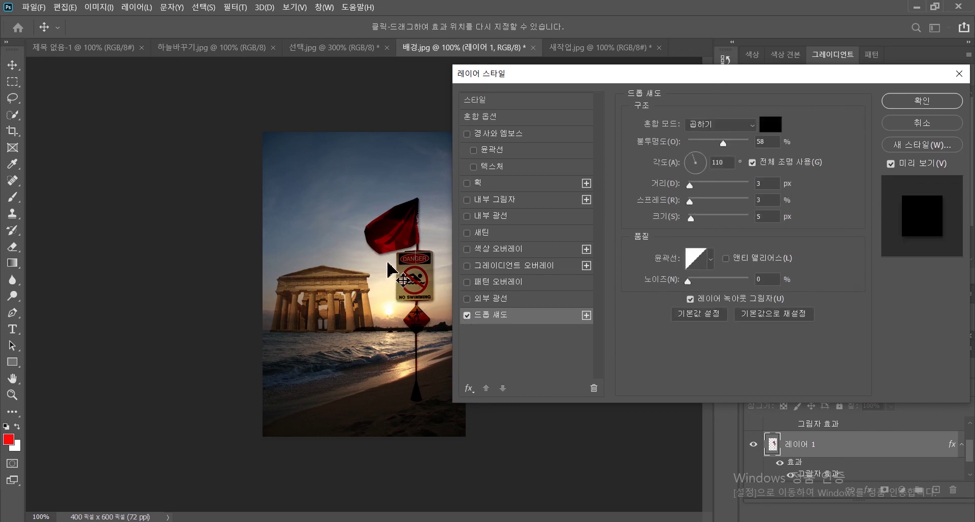
pyautogui.click(466, 315)
pyautogui.click(466, 315)
pyautogui.click(908, 100)
# - Turn on the Drop Shadow of 레이어 2, the temple, with 93% opacity and a distance of 1 px, and apply it
pyautogui.scroll(2, 973, 467)
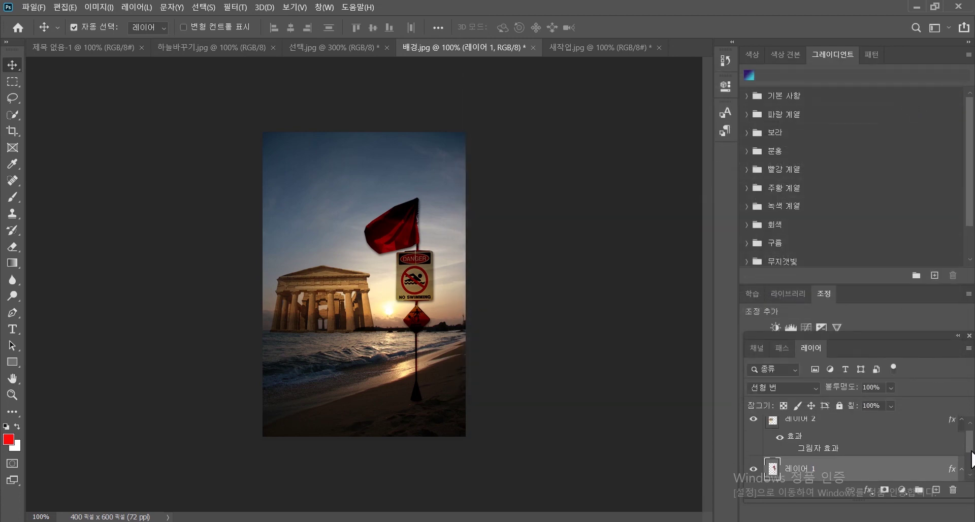
pyautogui.click(797, 431)
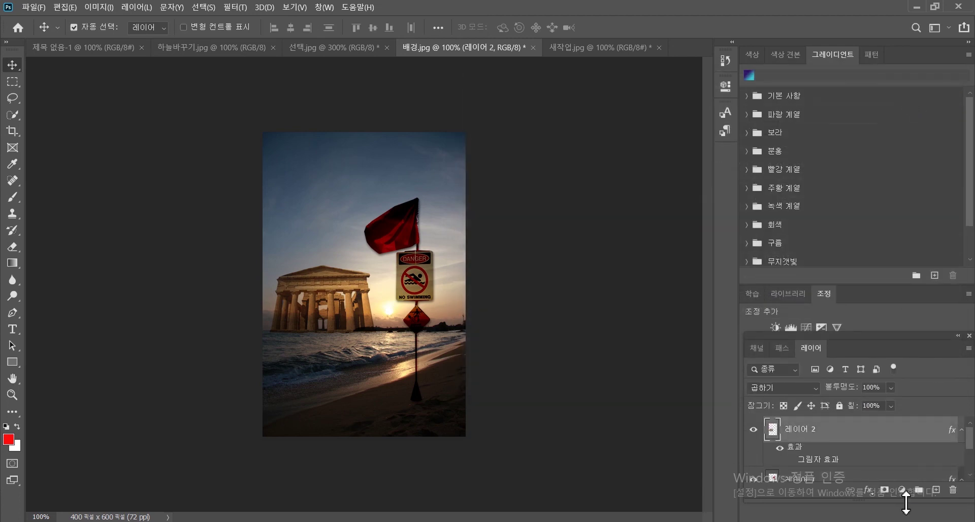
pyautogui.click(868, 490)
pyautogui.click(867, 482)
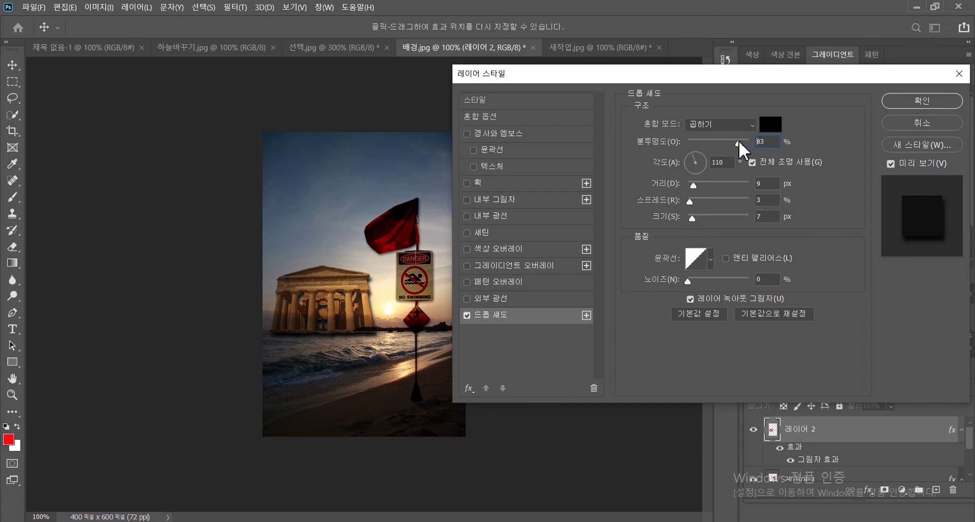
pyautogui.moveTo(738, 142); pyautogui.dragTo(741, 152)
pyautogui.moveTo(693, 185); pyautogui.dragTo(688, 185)
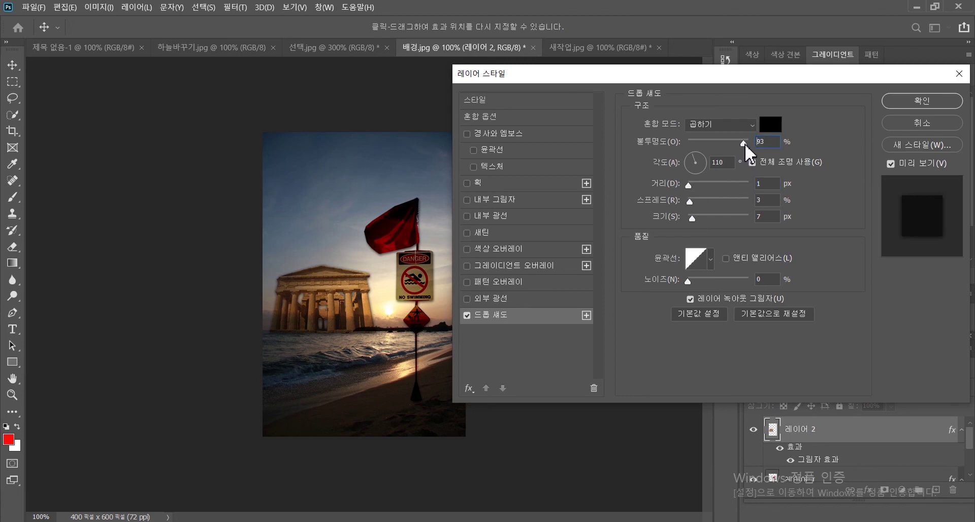
pyautogui.press('Return')
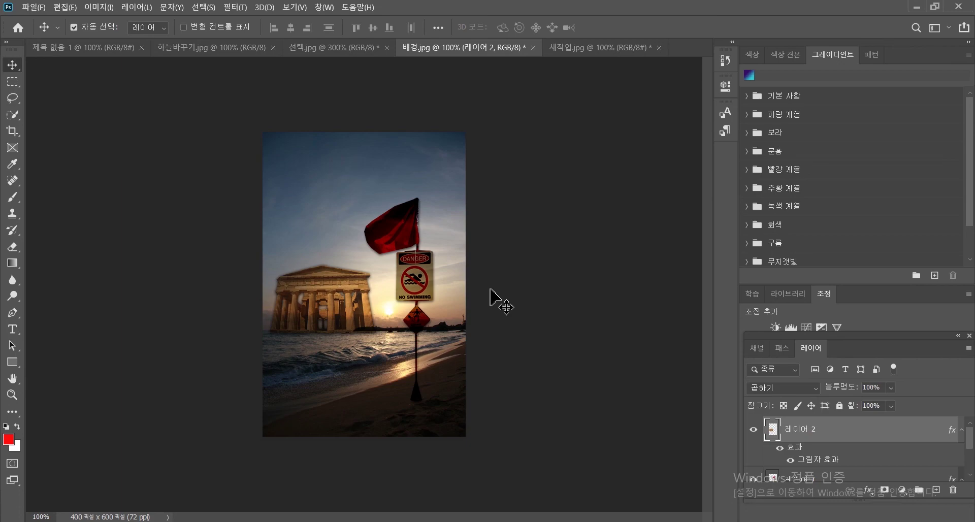